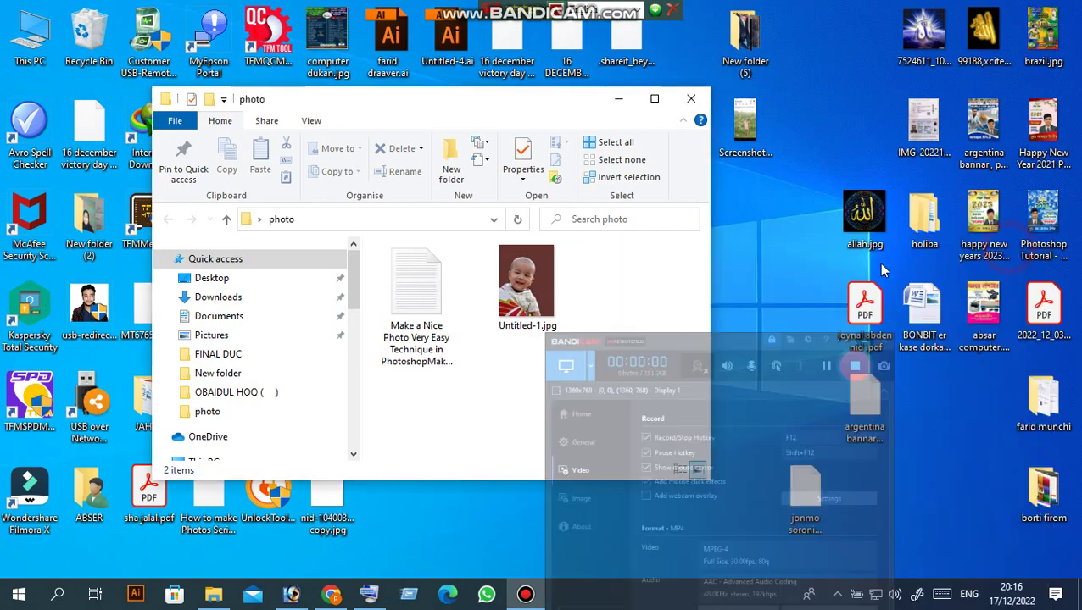
Refresh the desktop and move the photo folder window to the lower right
{"action": "right_click", "coordinate": [792, 180]}
{"action": "left_click", "coordinate": [832, 230]}
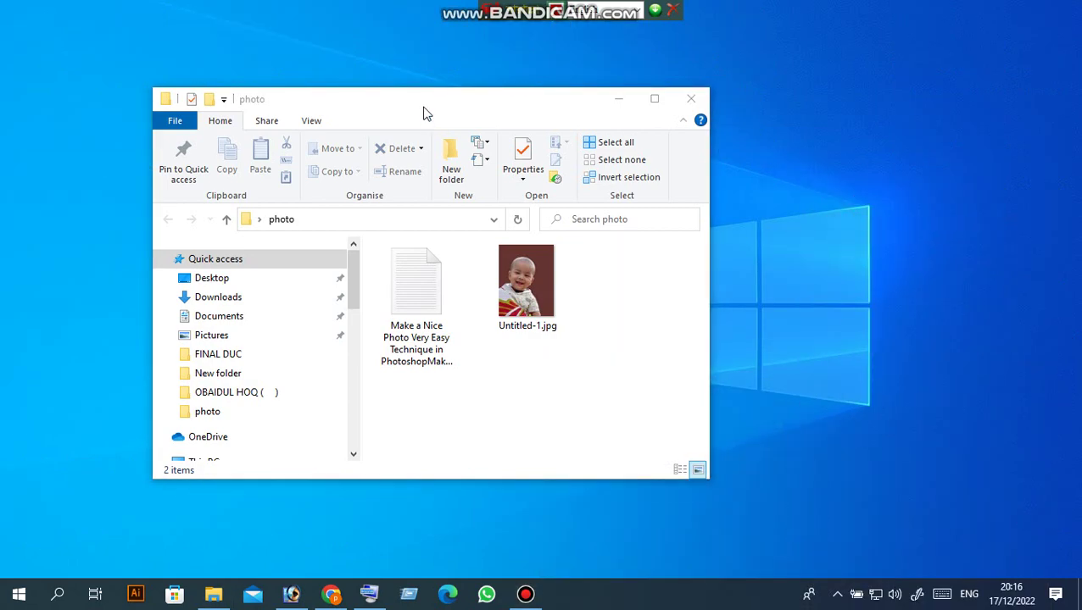
{"action": "mouse_move", "coordinate": [418, 106]}
{"action": "left_mouse_down"}
{"action": "mouse_move", "coordinate": [805, 384]}
{"action": "mouse_move", "coordinate": [717, 131]}
{"action": "left_mouse_up"}
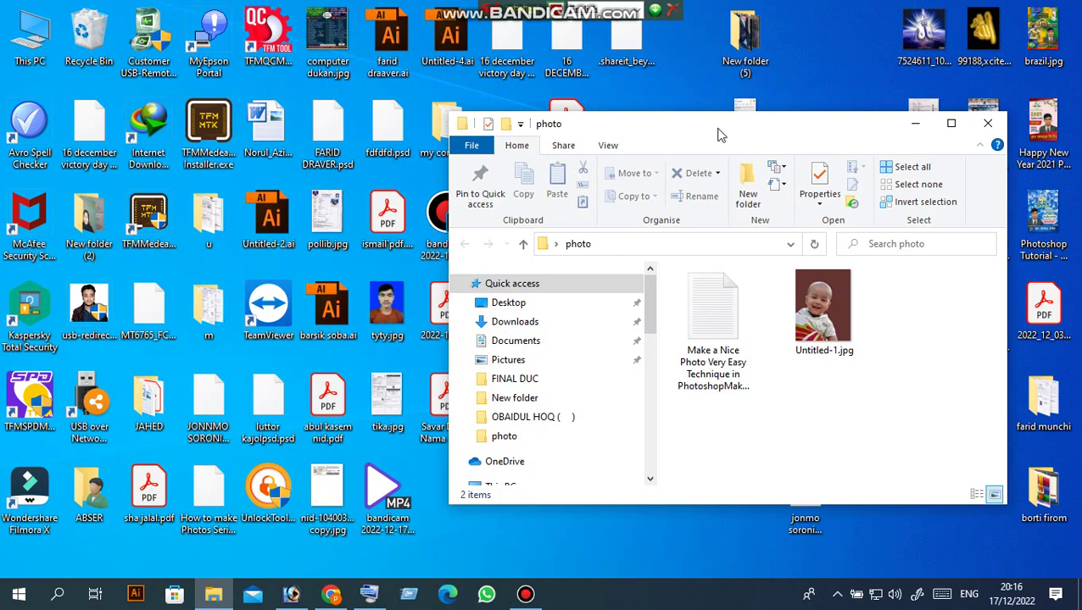
{"action": "right_click", "coordinate": [649, 92]}
{"action": "left_click", "coordinate": [685, 142]}
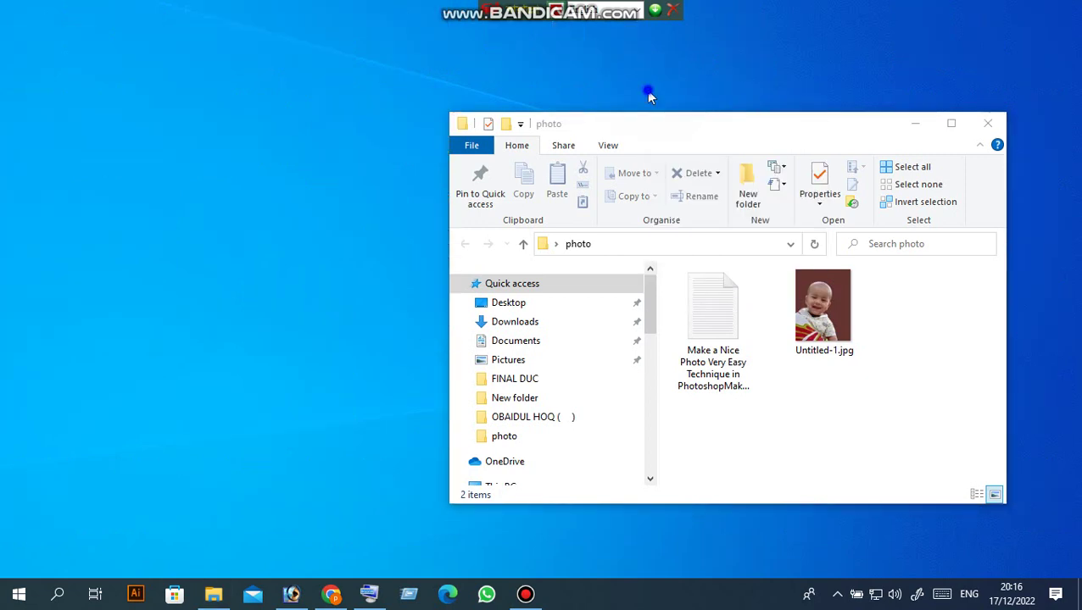
Drag Untitled-1.jpg from the photo folder onto Photoshop to open it
{"action": "right_click", "coordinate": [649, 92]}
{"action": "left_click", "coordinate": [688, 139]}
{"action": "left_click", "coordinate": [822, 310]}
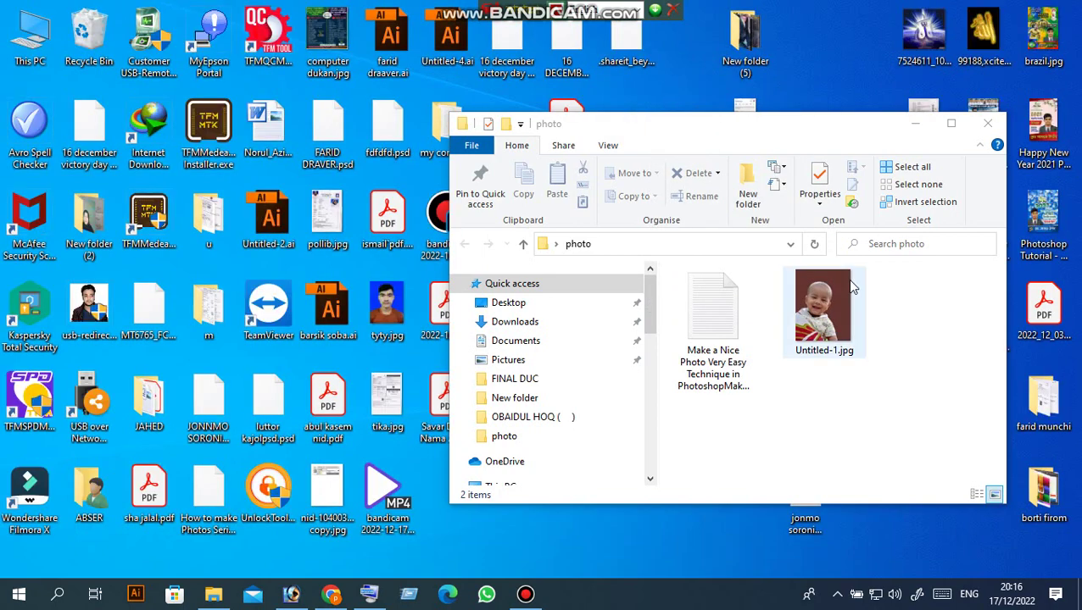
{"action": "mouse_move", "coordinate": [819, 305]}
{"action": "left_mouse_down"}
{"action": "mouse_move", "coordinate": [330, 371]}
{"action": "mouse_move", "coordinate": [334, 169]}
{"action": "left_mouse_up"}
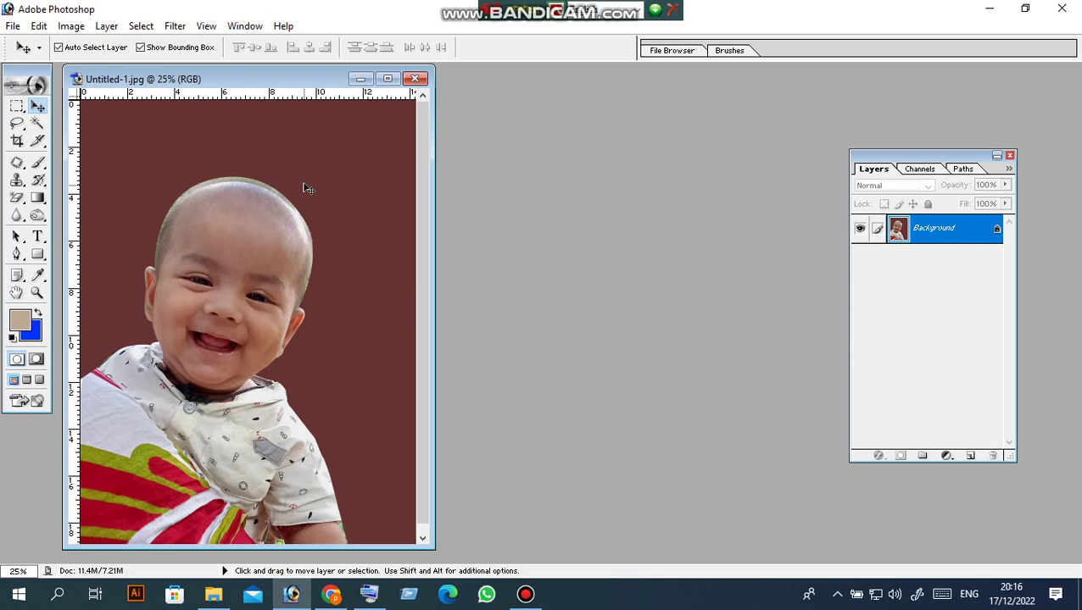
Maximize the photo's document window and zoom in toward the baby's face
{"action": "scroll", "coordinate": [306, 187], "scroll_direction": "down", "scroll_amount": 1}
{"action": "left_click", "coordinate": [387, 79]}
{"action": "key", "text": "ctrl+minus"}
{"action": "key", "text": "ctrl+plus"}
{"action": "key", "text": "ctrl+minus"}
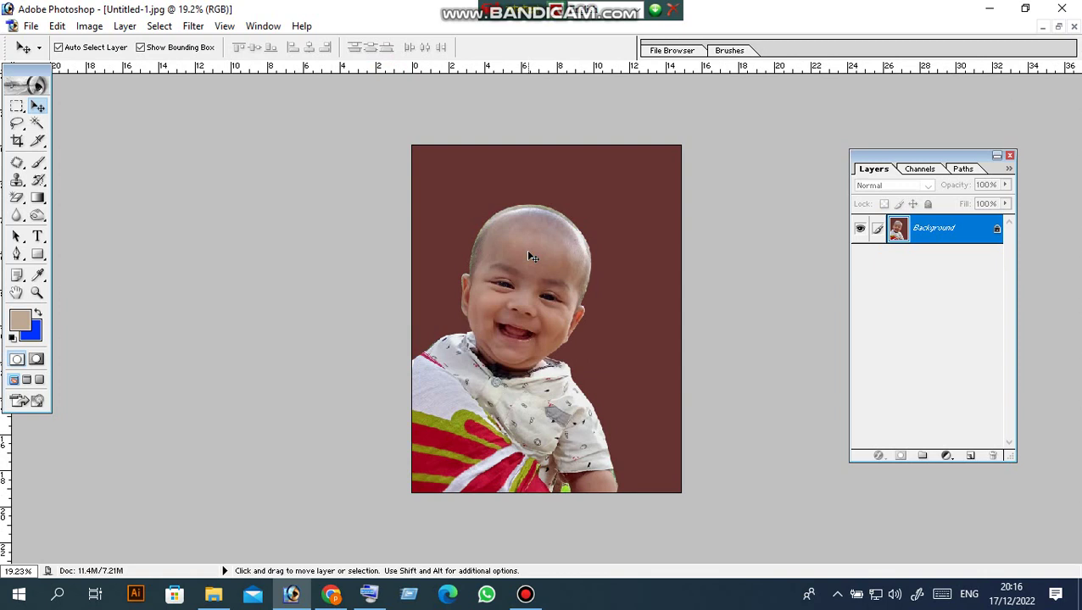
{"action": "key", "text": "ctrl+plus"}
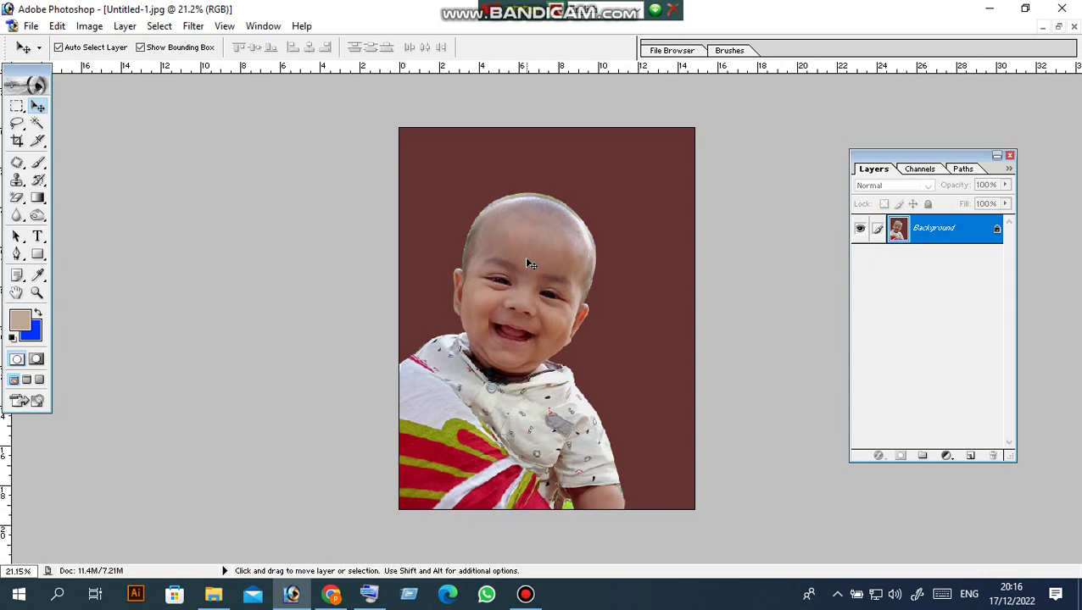
{"action": "key", "text": "ctrl+plus"}
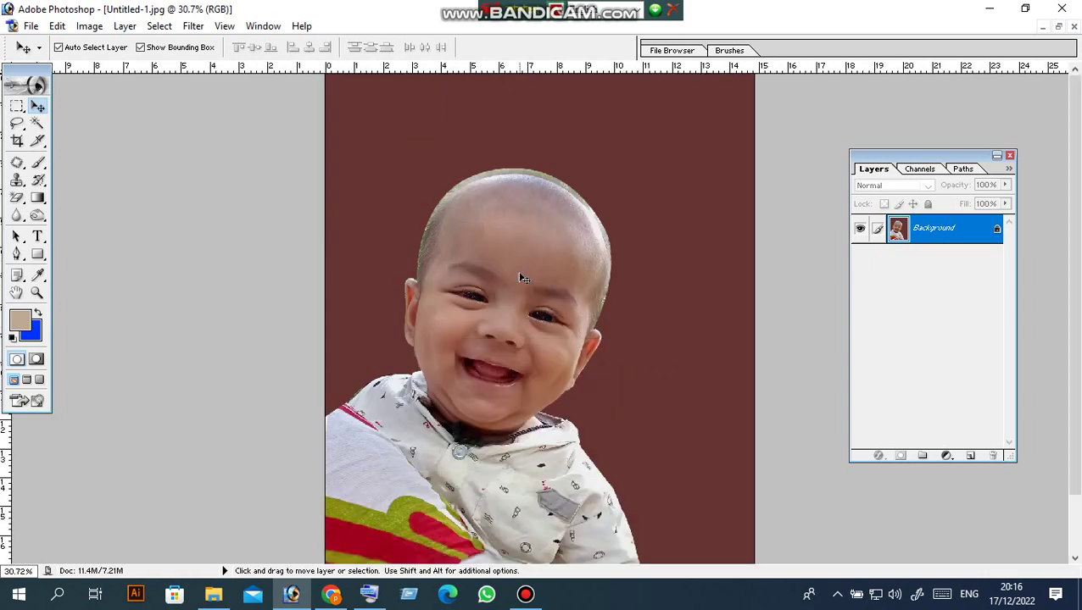
{"action": "scroll", "coordinate": [506, 291], "scroll_direction": "down", "scroll_amount": 1}
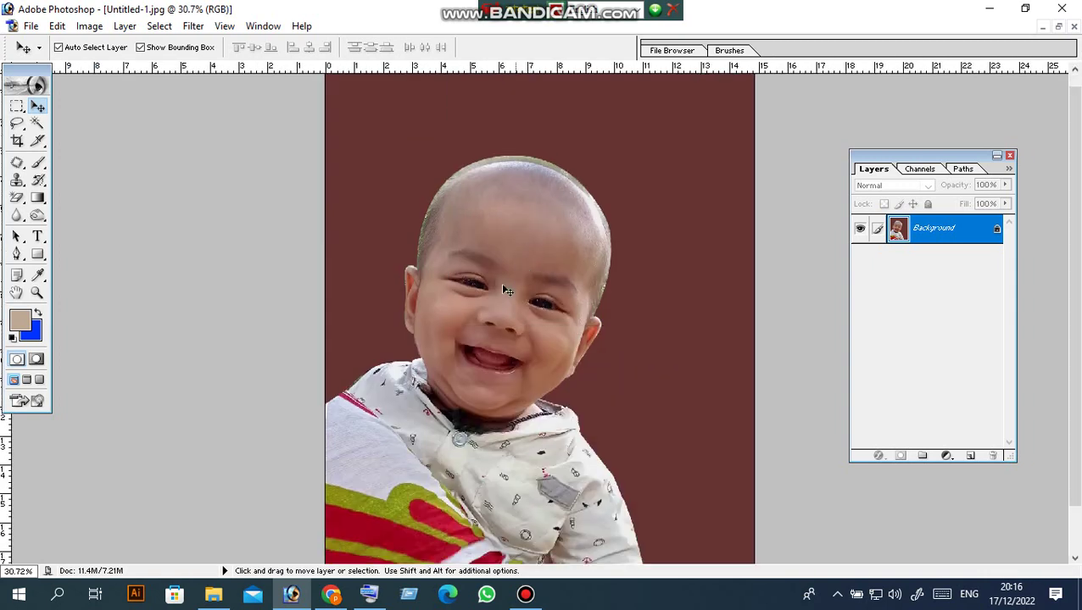
Zoom into the face with the Zoom tool and view it at Actual Pixels
{"action": "left_click", "coordinate": [37, 292]}
{"action": "left_click", "coordinate": [518, 354]}
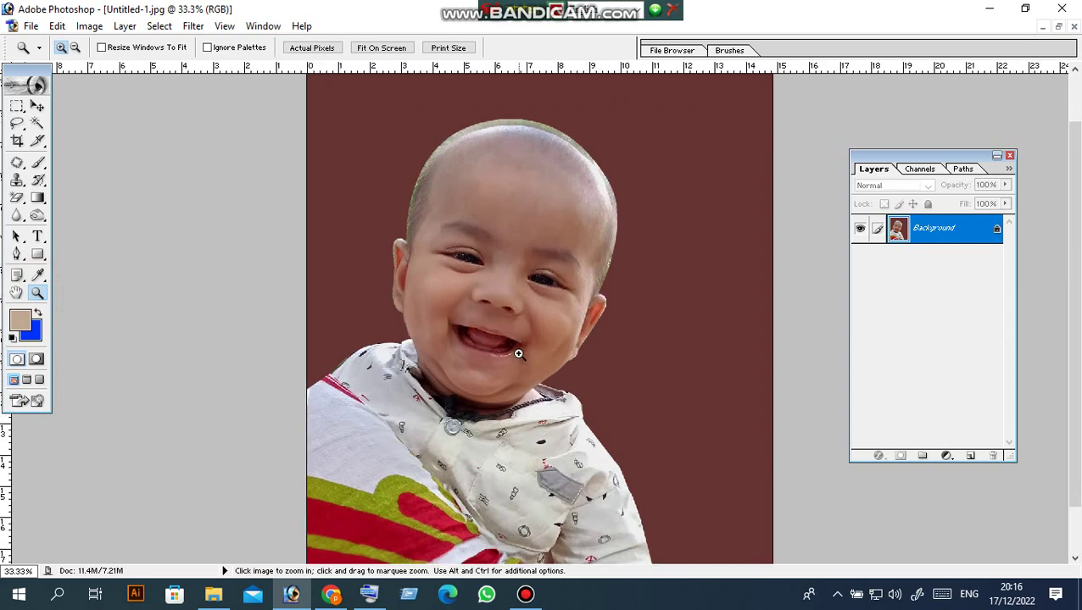
{"action": "scroll", "coordinate": [518, 353], "scroll_direction": "up", "scroll_amount": 3}
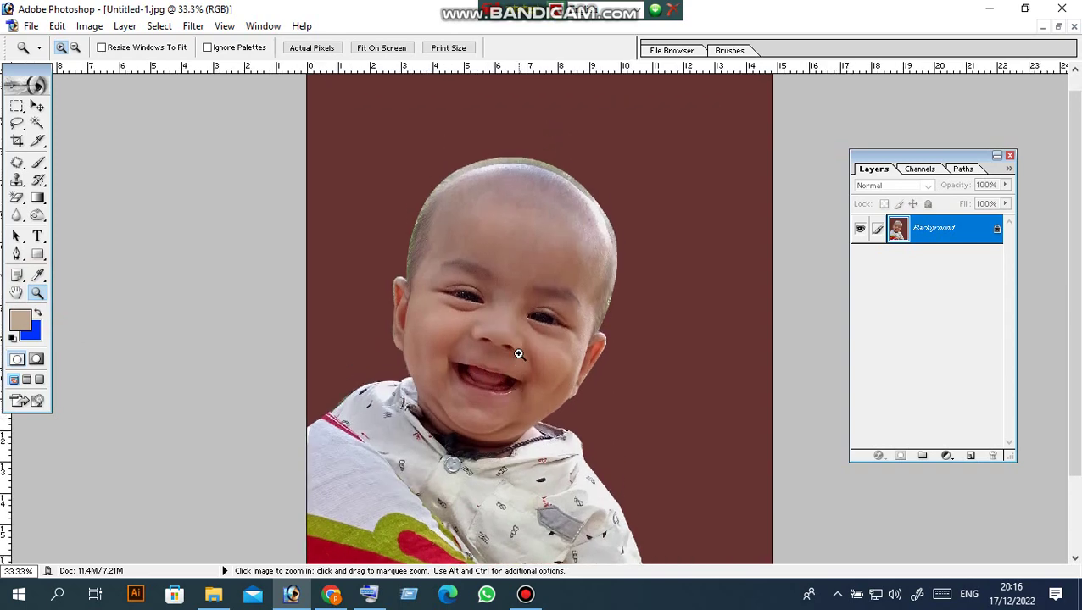
{"action": "scroll", "coordinate": [516, 352], "scroll_direction": "down", "scroll_amount": 1}
{"action": "scroll", "coordinate": [509, 331], "scroll_direction": "down", "scroll_amount": 1}
{"action": "right_click", "coordinate": [504, 324]}
{"action": "left_click", "coordinate": [550, 343]}
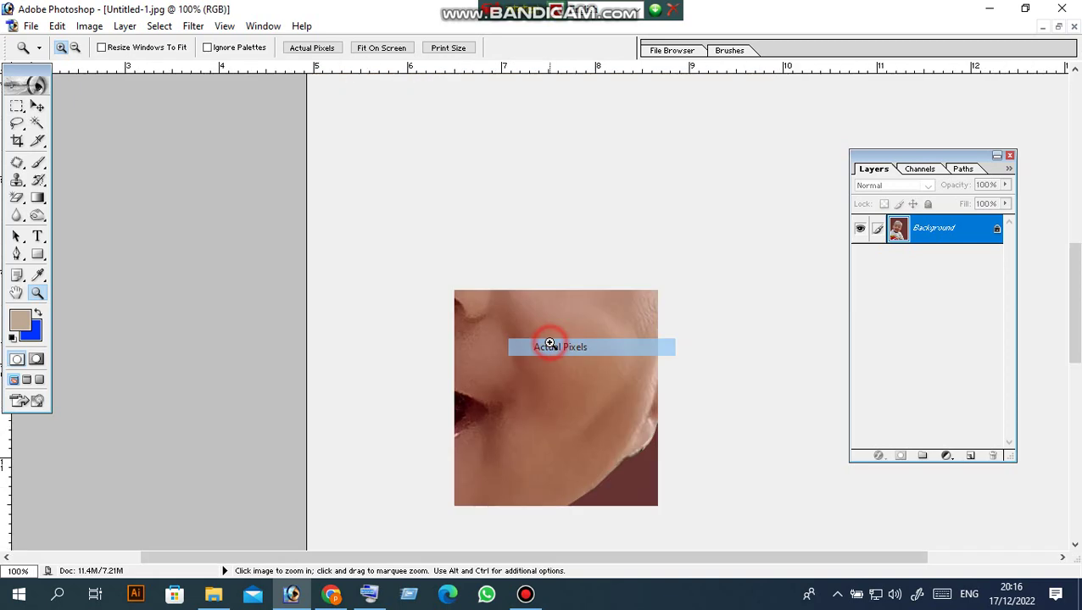
Fit the photo on screen, select all, and enter Free Transform
{"action": "right_click", "coordinate": [507, 280]}
{"action": "left_click", "coordinate": [551, 290]}
{"action": "scroll", "coordinate": [557, 307], "scroll_direction": "up", "scroll_amount": 2}
{"action": "scroll", "coordinate": [558, 308], "scroll_direction": "down", "scroll_amount": 1}
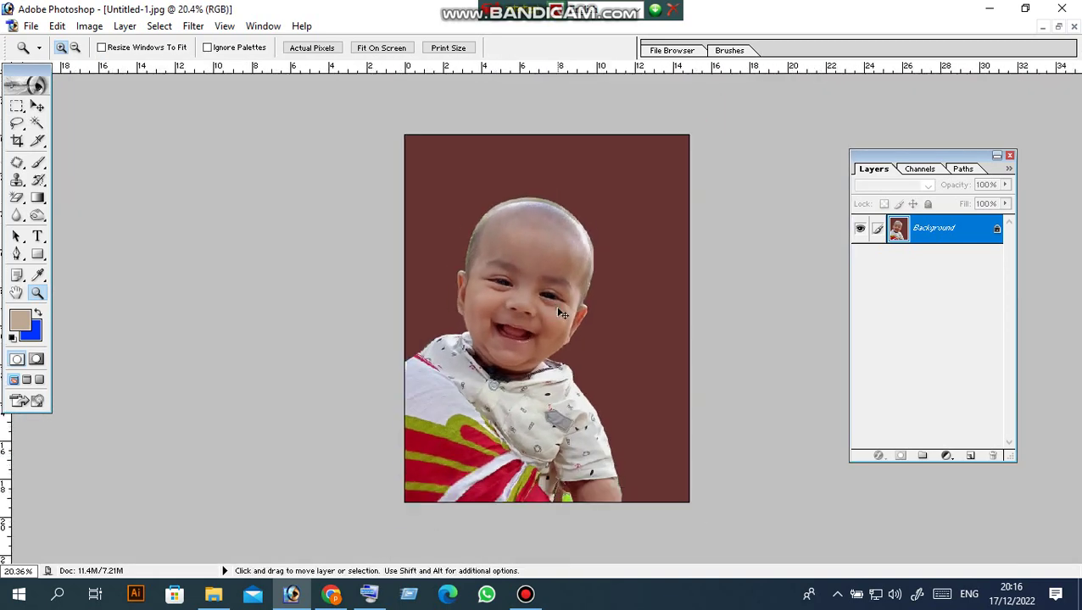
{"action": "key", "text": "ctrl+a"}
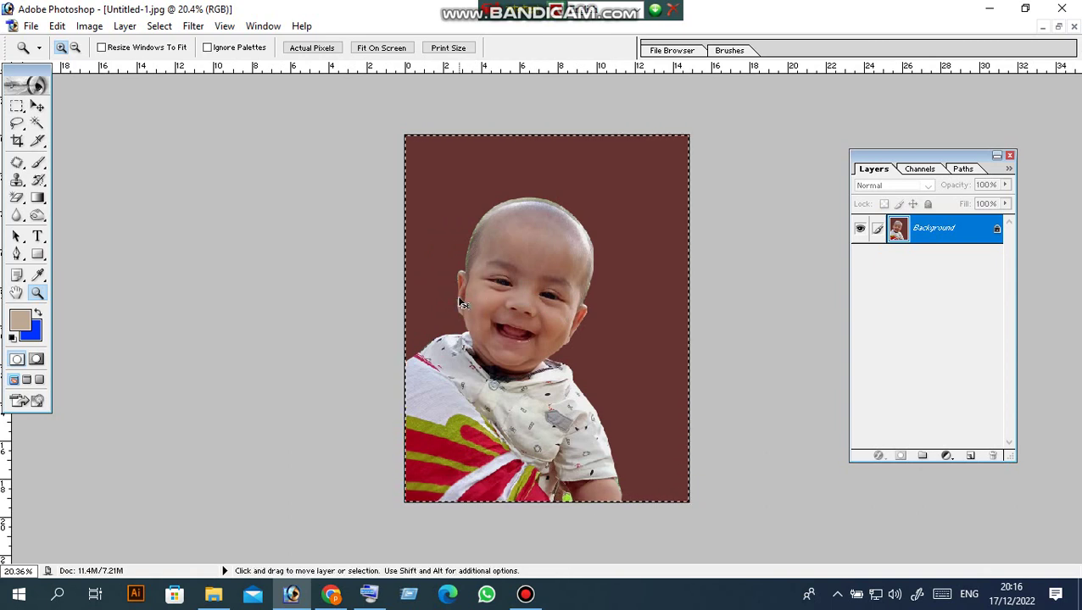
{"action": "key", "text": "ctrl+t"}
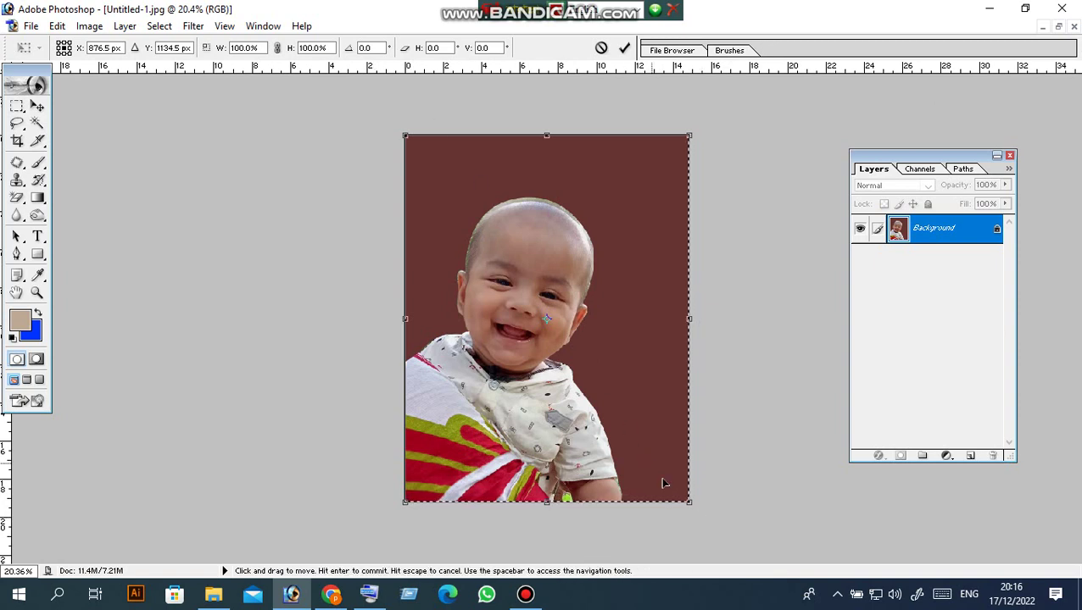
Rotate the whole photo to -13° and commit the transform
{"action": "left_click_drag", "start_coordinate": [696, 513], "coordinate": [701, 512]}
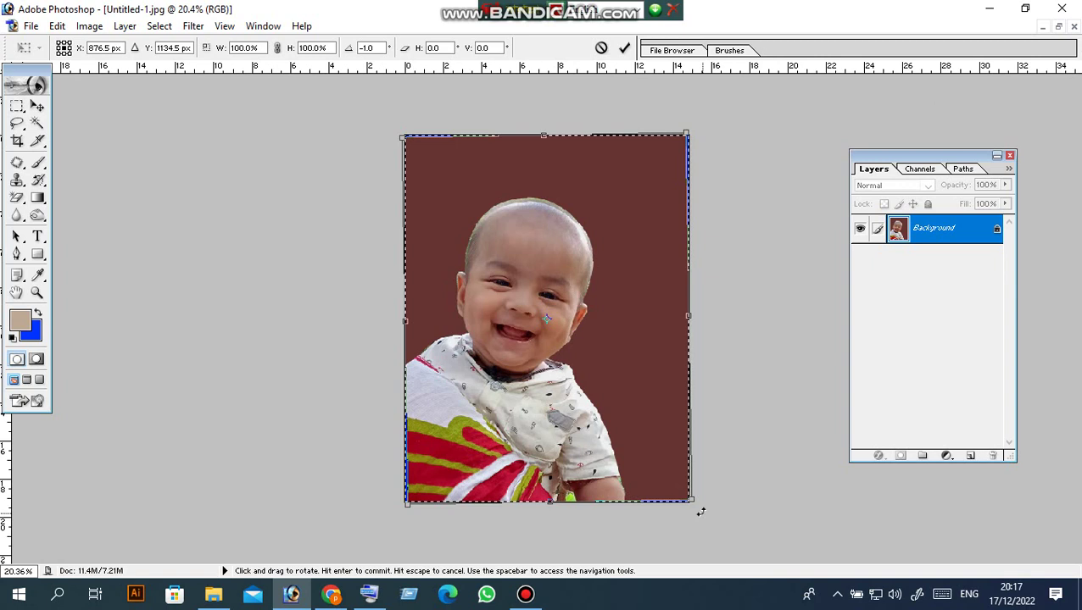
{"action": "left_click_drag", "start_coordinate": [700, 512], "coordinate": [763, 508]}
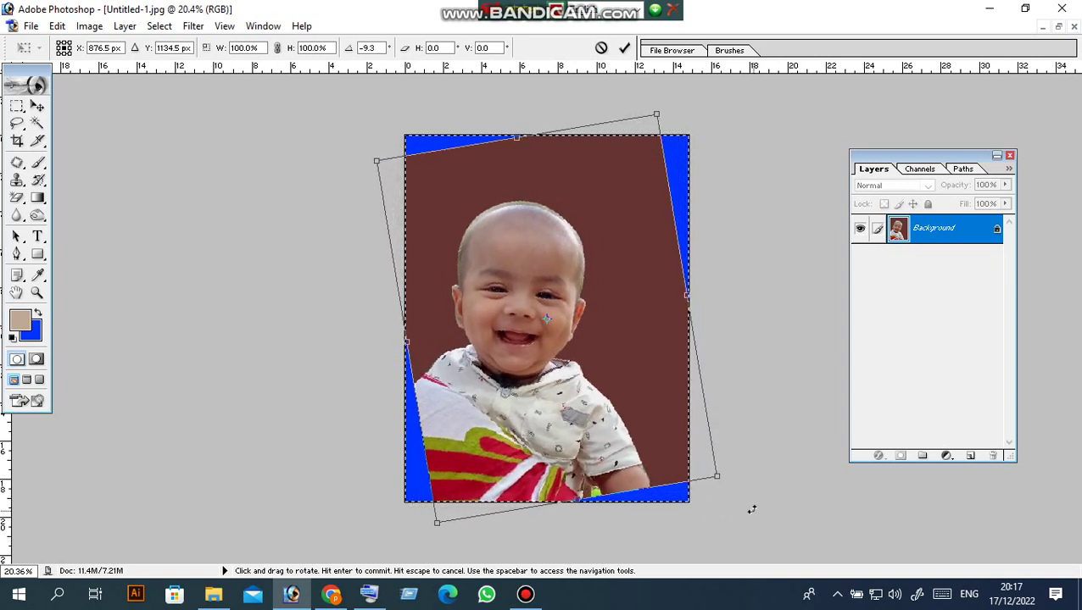
{"action": "left_click_drag", "start_coordinate": [763, 508], "coordinate": [769, 509]}
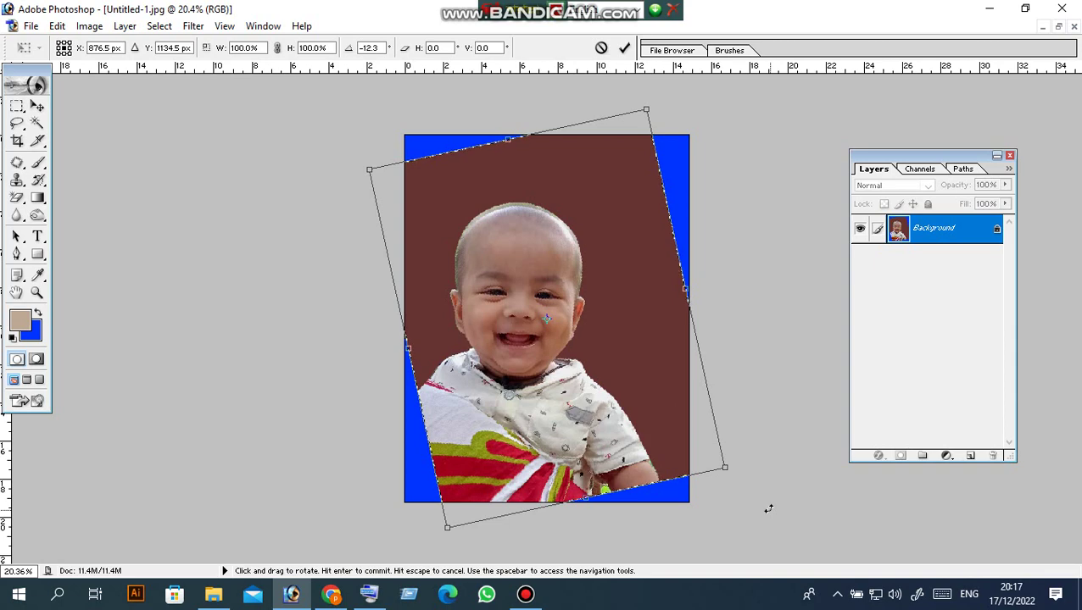
{"action": "left_click_drag", "start_coordinate": [756, 480], "coordinate": [763, 478]}
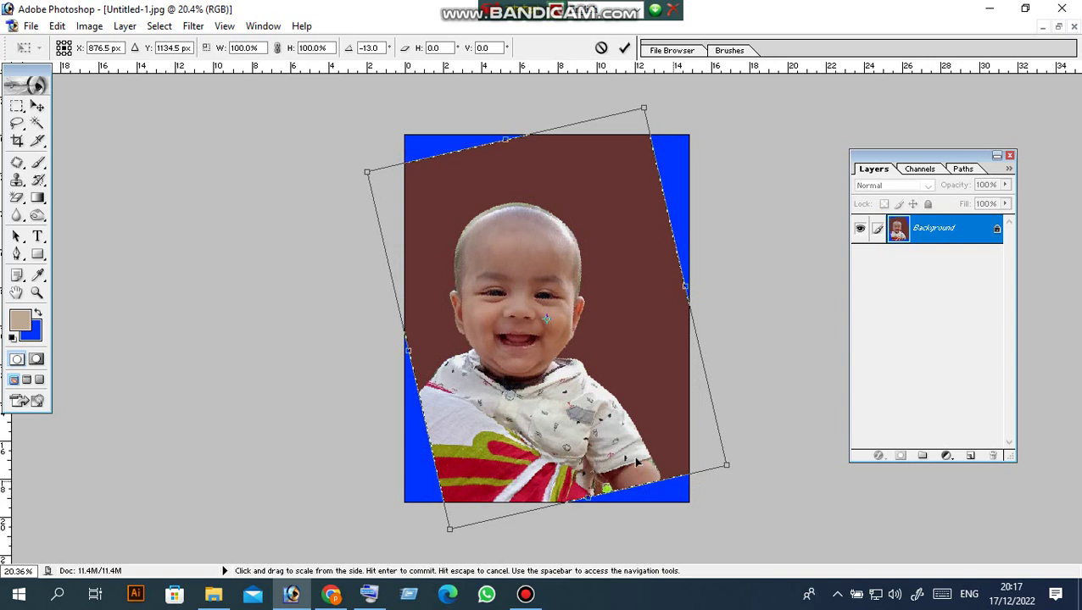
{"action": "key", "text": "ctrl+space"}
{"action": "double_click", "coordinate": [591, 416]}
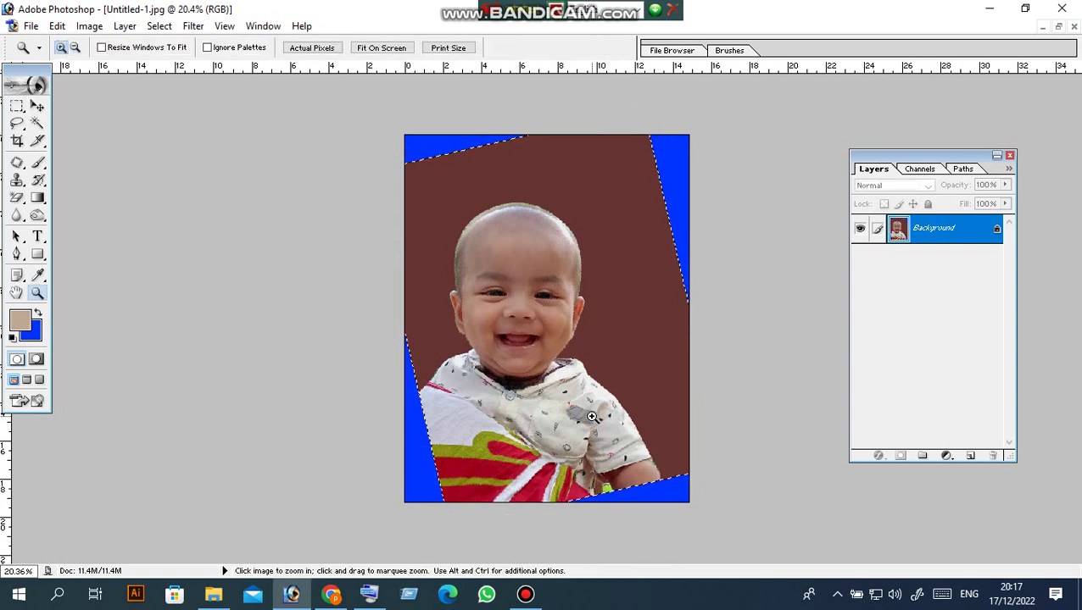
Set the Crop tool to Width 1.5 in, Height 1.9 in, Resolution 300 pixels/inch
{"action": "left_click", "coordinate": [17, 142]}
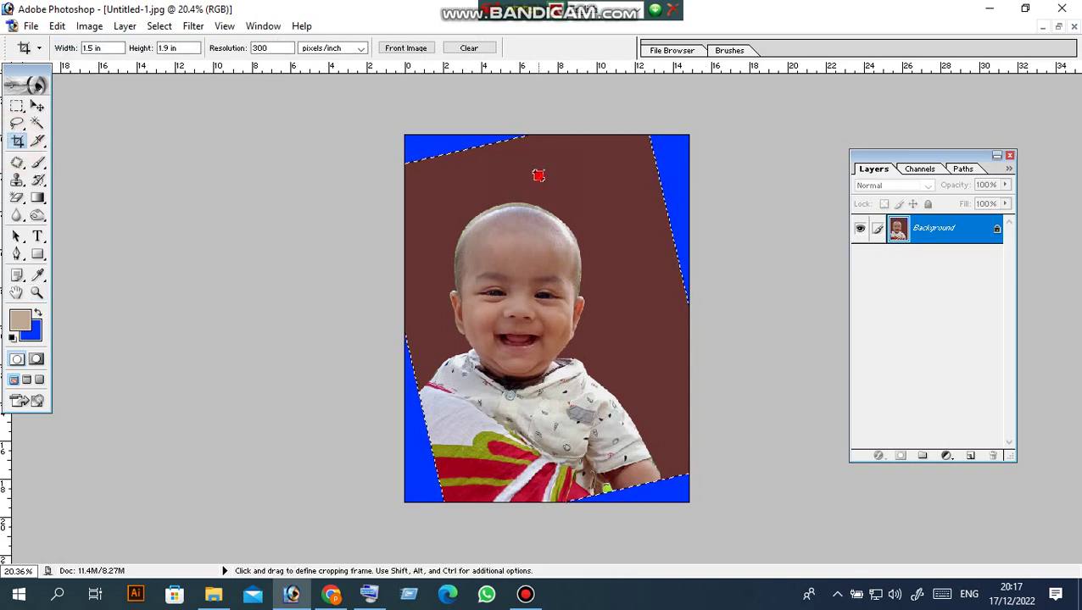
{"action": "scroll", "coordinate": [482, 240], "scroll_direction": "down", "scroll_amount": 1}
{"action": "scroll", "coordinate": [483, 242], "scroll_direction": "up", "scroll_amount": 2}
{"action": "scroll", "coordinate": [483, 242], "scroll_direction": "up", "scroll_amount": 1}
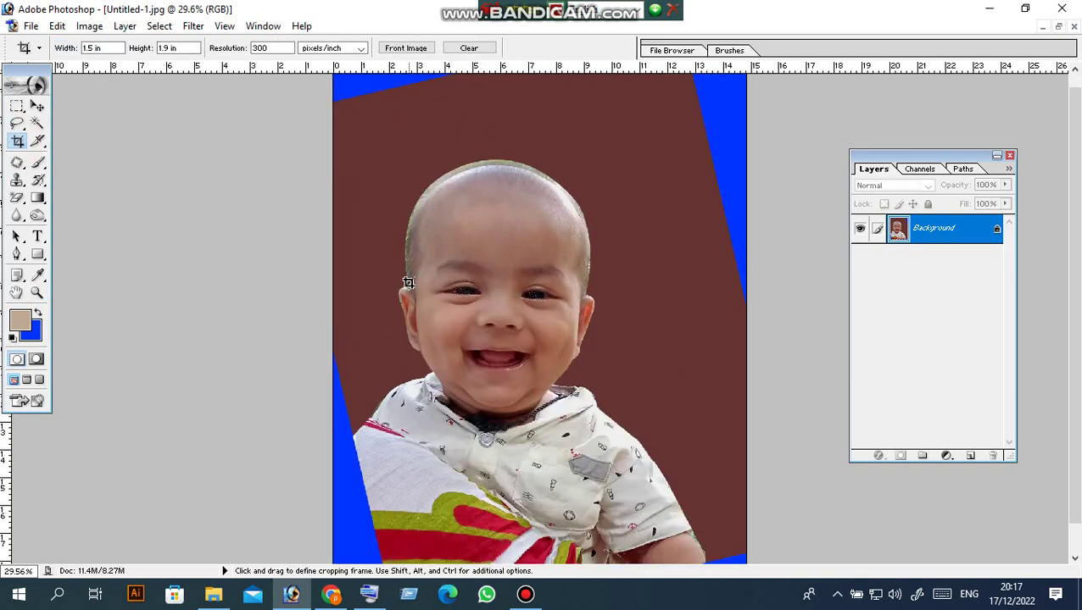
{"action": "scroll", "coordinate": [423, 205], "scroll_direction": "up", "scroll_amount": 1}
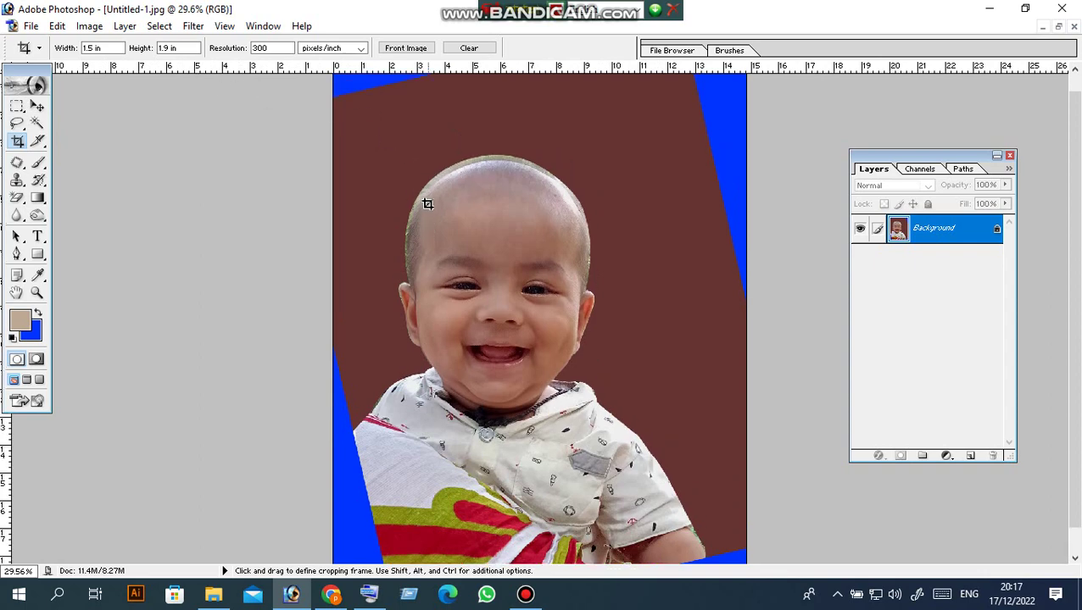
{"action": "scroll", "coordinate": [421, 221], "scroll_direction": "up", "scroll_amount": 1}
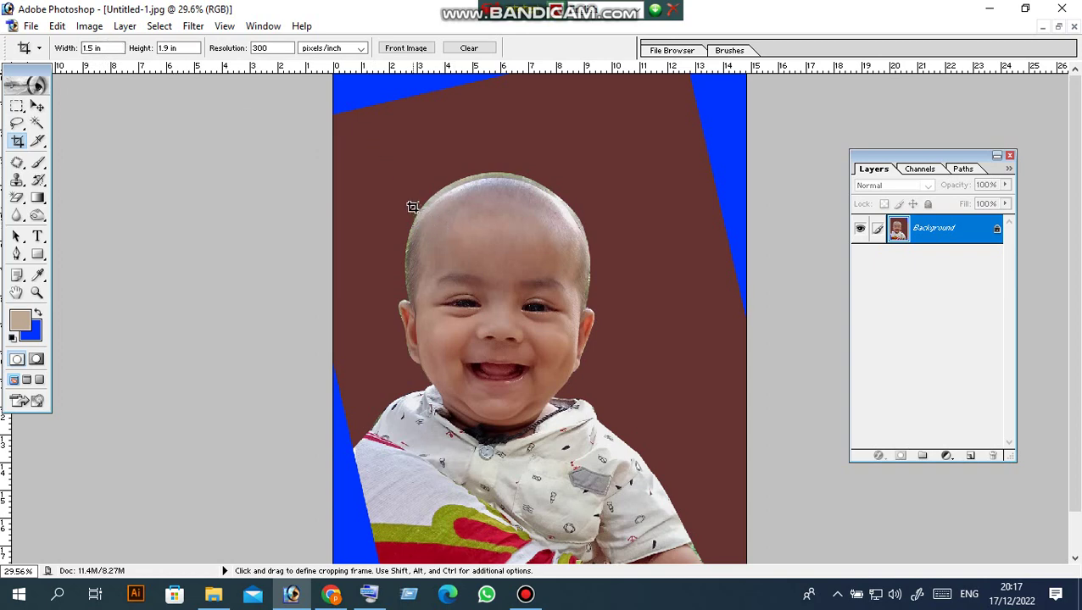
{"action": "double_click", "coordinate": [106, 48]}
{"action": "double_click", "coordinate": [164, 48]}
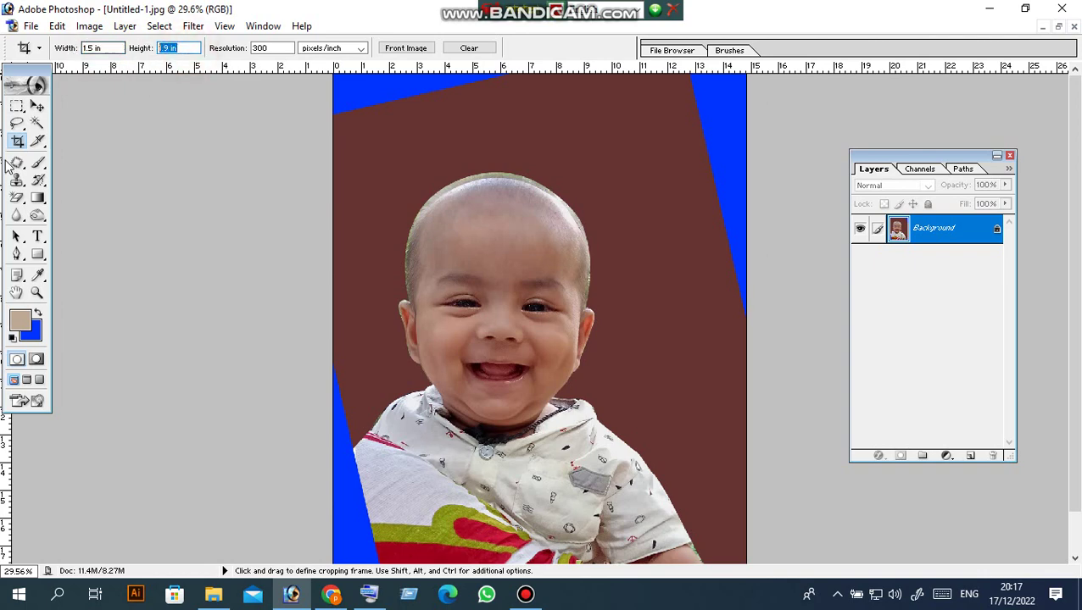
{"action": "double_click", "coordinate": [286, 48]}
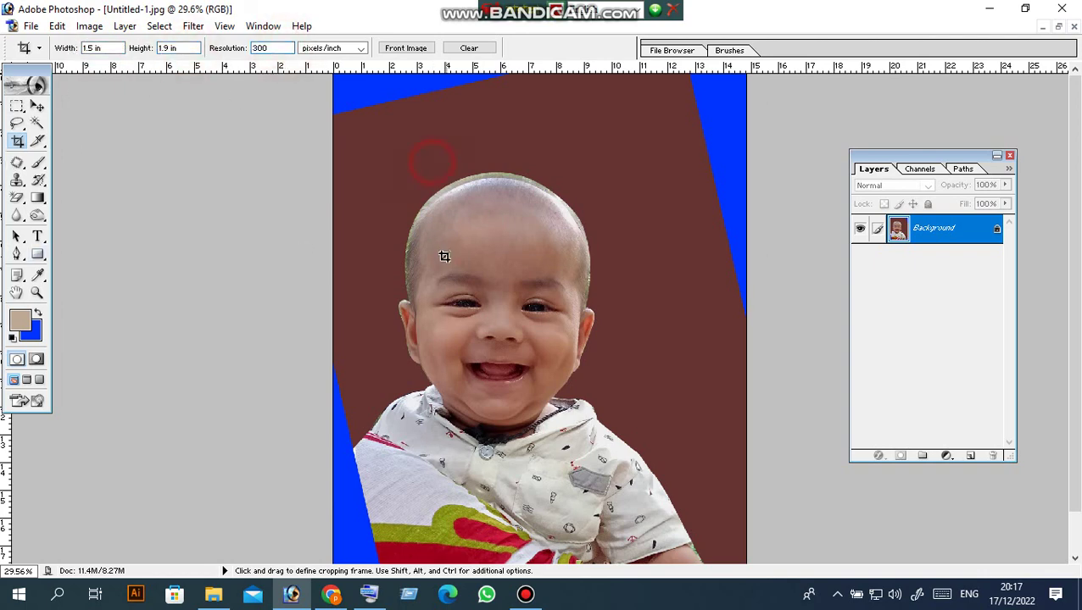
Frame the crop around the baby's head and shoulders, apply it, and zoom in
{"action": "left_click_drag", "start_coordinate": [492, 284], "coordinate": [690, 538]}
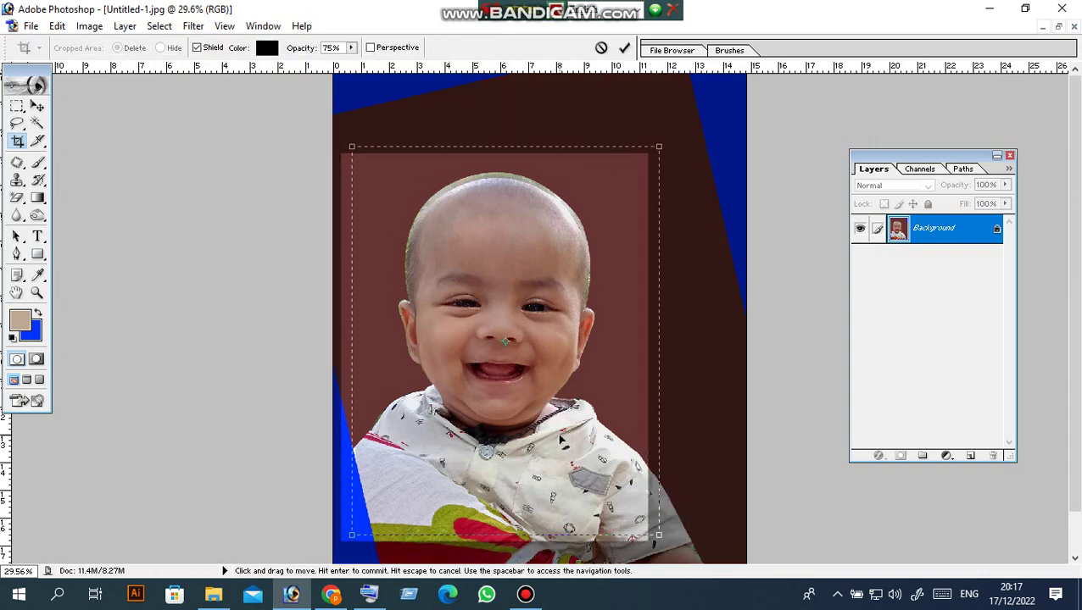
{"action": "left_click_drag", "start_coordinate": [571, 440], "coordinate": [581, 437]}
{"action": "left_click_drag", "start_coordinate": [659, 536], "coordinate": [631, 501]}
{"action": "left_click_drag", "start_coordinate": [558, 424], "coordinate": [574, 437]}
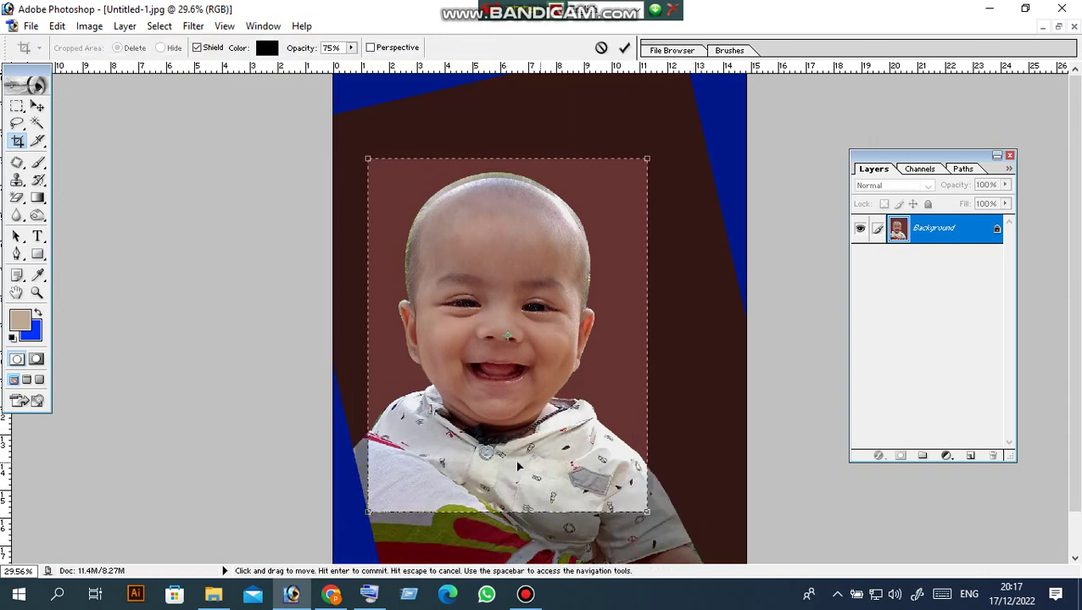
{"action": "key", "text": "Return"}
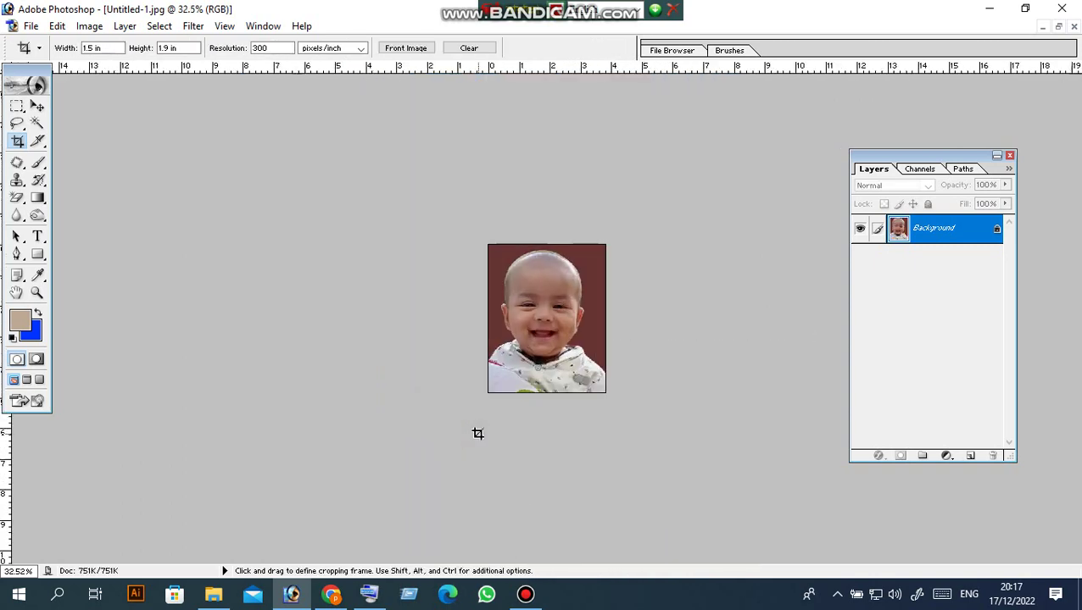
{"action": "scroll", "coordinate": [477, 433], "scroll_direction": "up", "scroll_amount": 2}
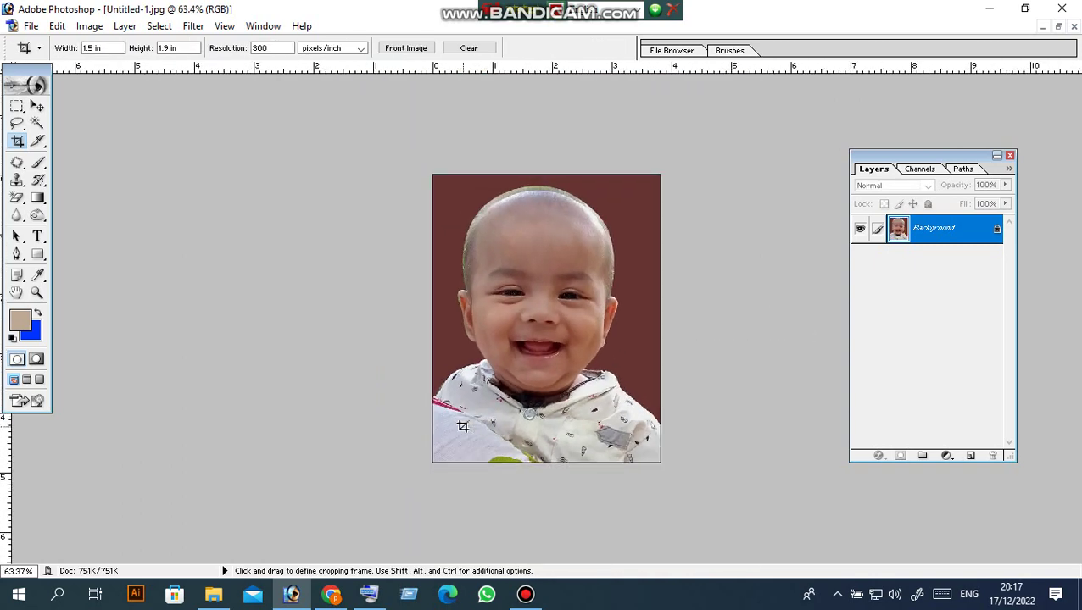
{"action": "scroll", "coordinate": [468, 433], "scroll_direction": "up", "scroll_amount": 1}
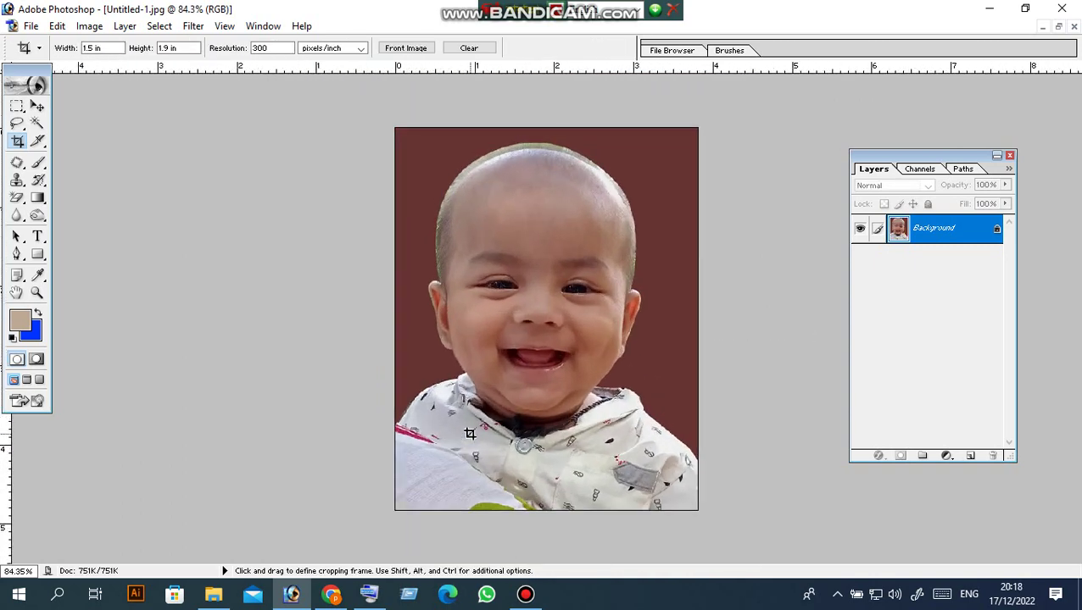
{"action": "scroll", "coordinate": [469, 434], "scroll_direction": "up", "scroll_amount": 1}
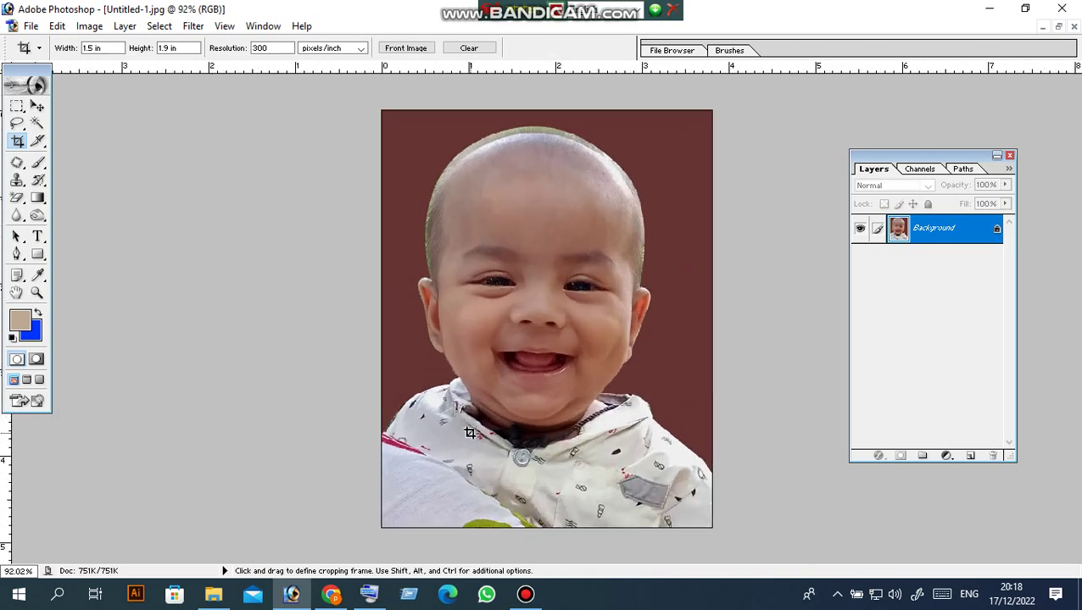
{"action": "scroll", "coordinate": [363, 281], "scroll_direction": "up", "scroll_amount": 1}
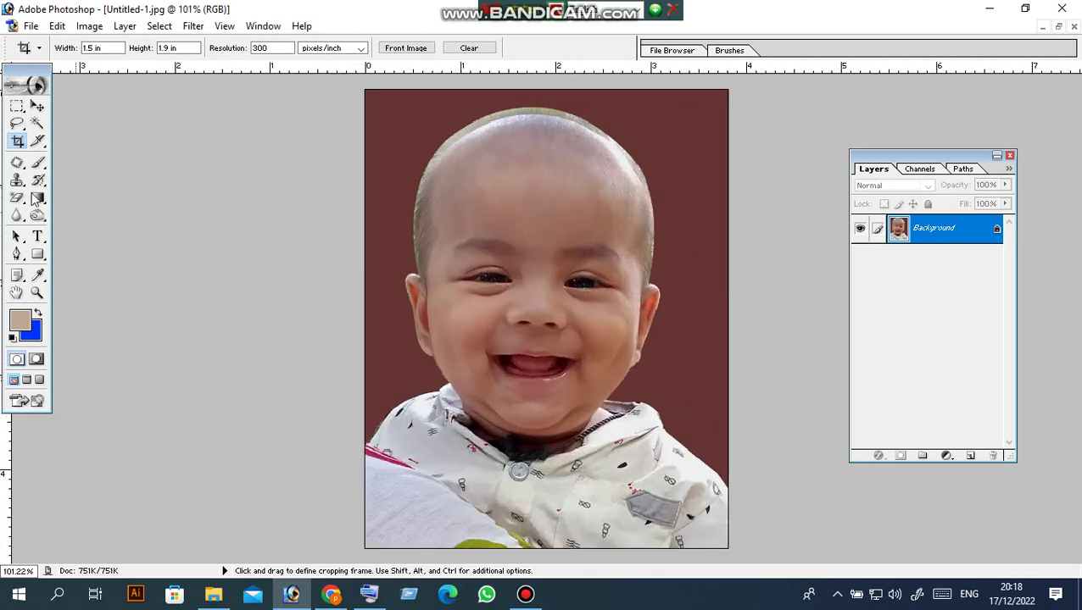
Select the maroon background around the baby with the Magic Wand
{"action": "left_click", "coordinate": [38, 123]}
{"action": "left_click", "coordinate": [423, 113]}
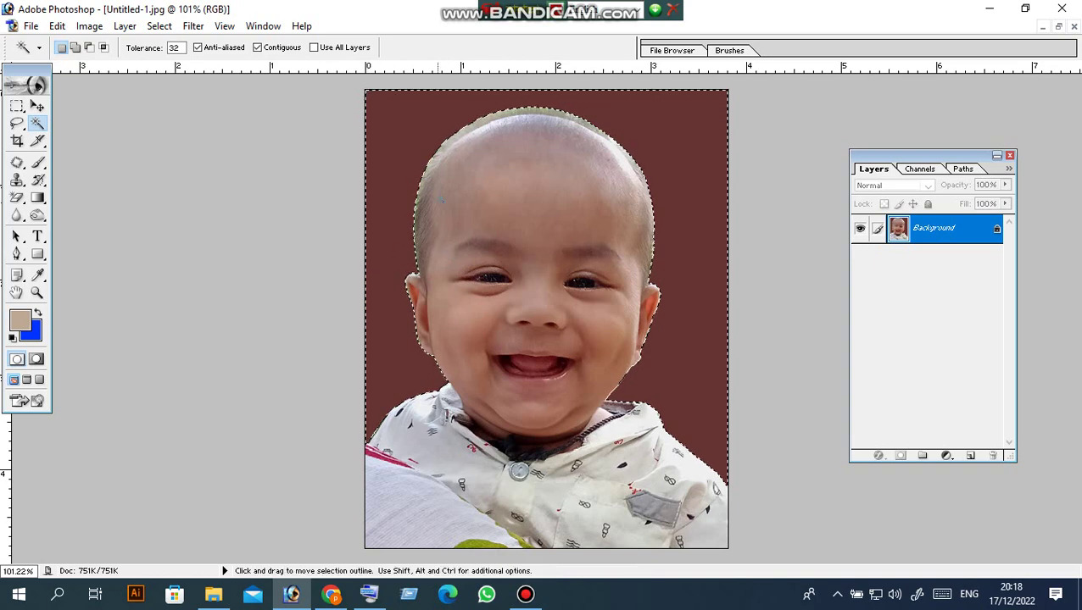
{"action": "left_click", "coordinate": [164, 217]}
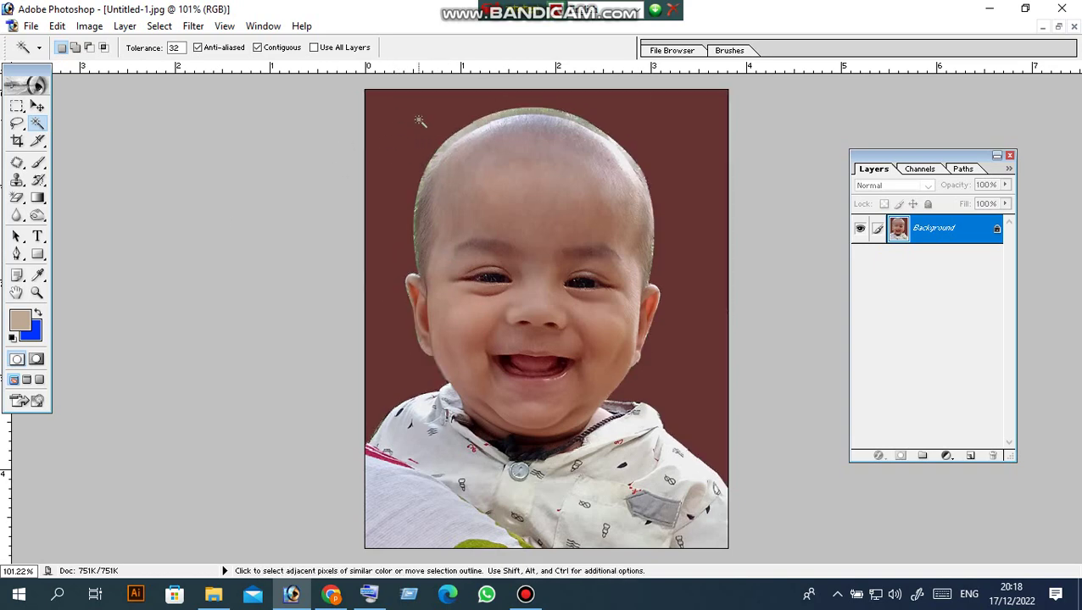
{"action": "scroll", "coordinate": [419, 121], "scroll_direction": "up", "scroll_amount": 1}
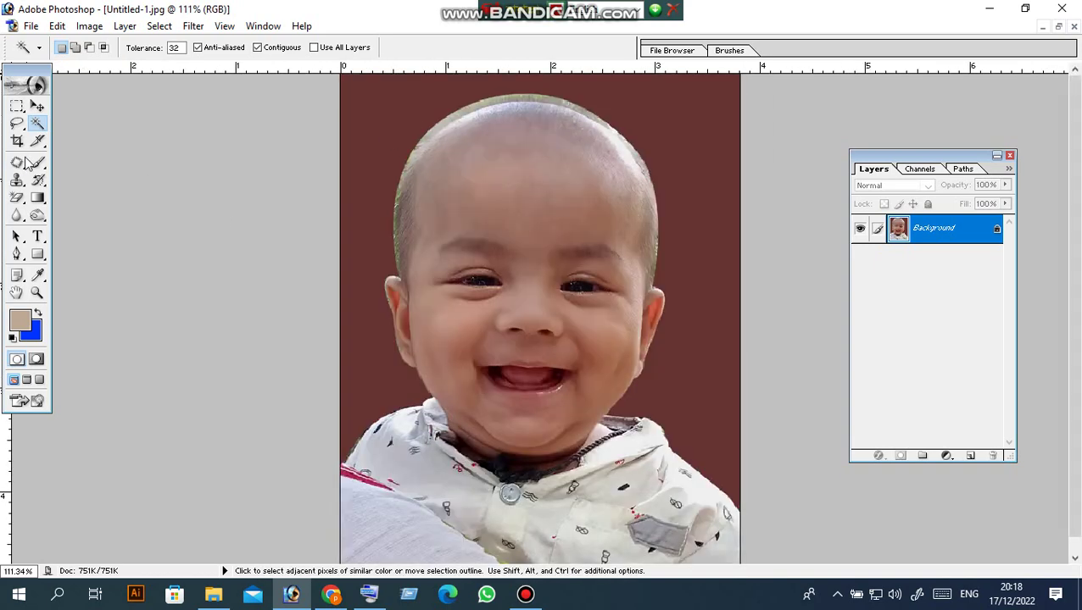
{"action": "left_click", "coordinate": [370, 116]}
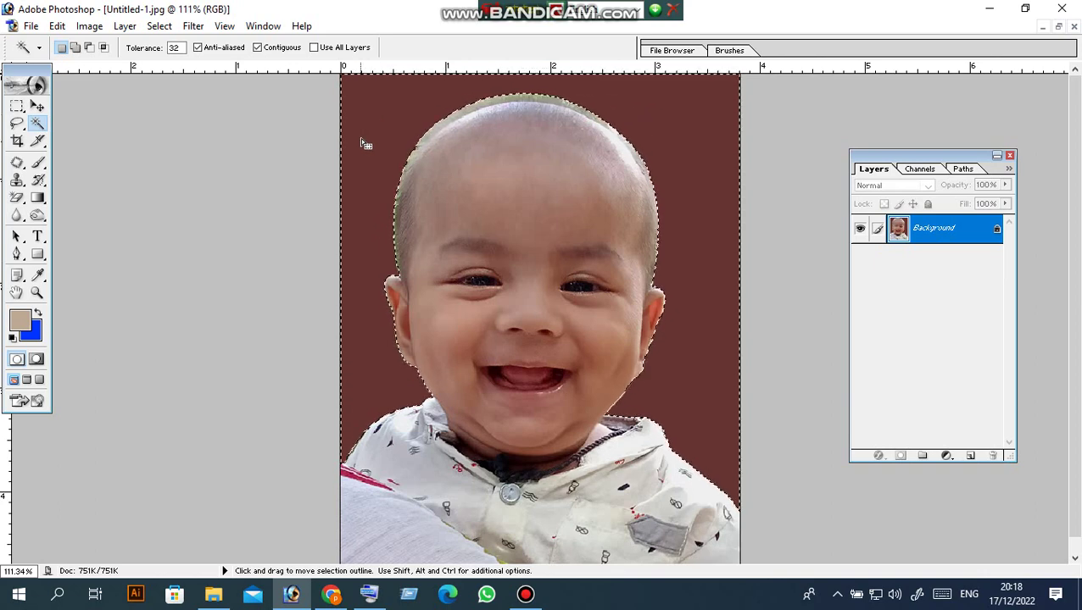
{"action": "right_click", "coordinate": [404, 109]}
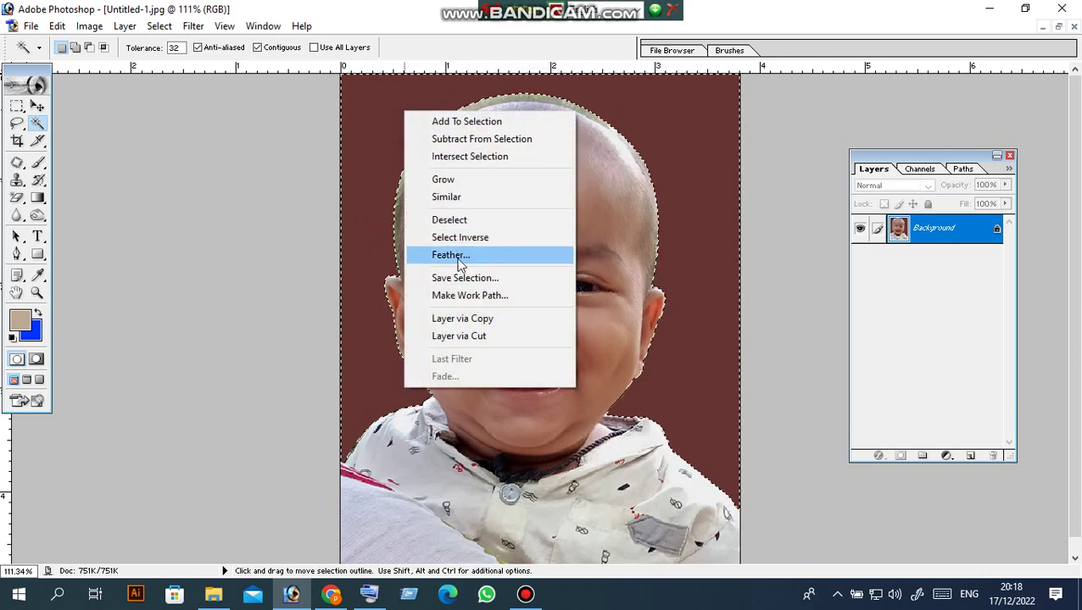
{"action": "left_click", "coordinate": [228, 156]}
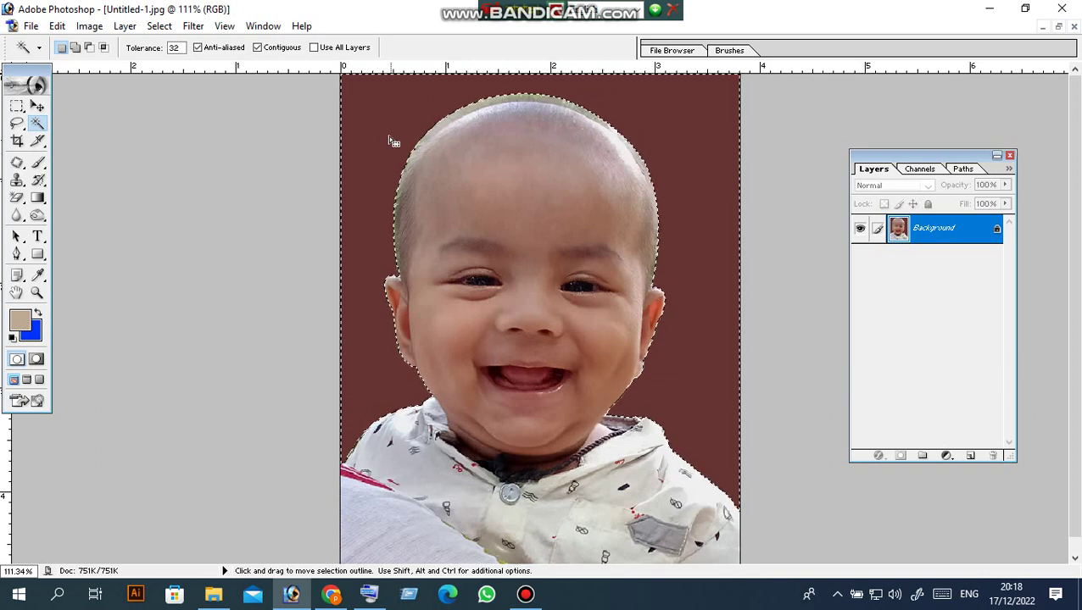
Feather the maroon background selection with a 1-pixel radius
{"action": "left_click", "coordinate": [384, 127]}
{"action": "right_click", "coordinate": [384, 127]}
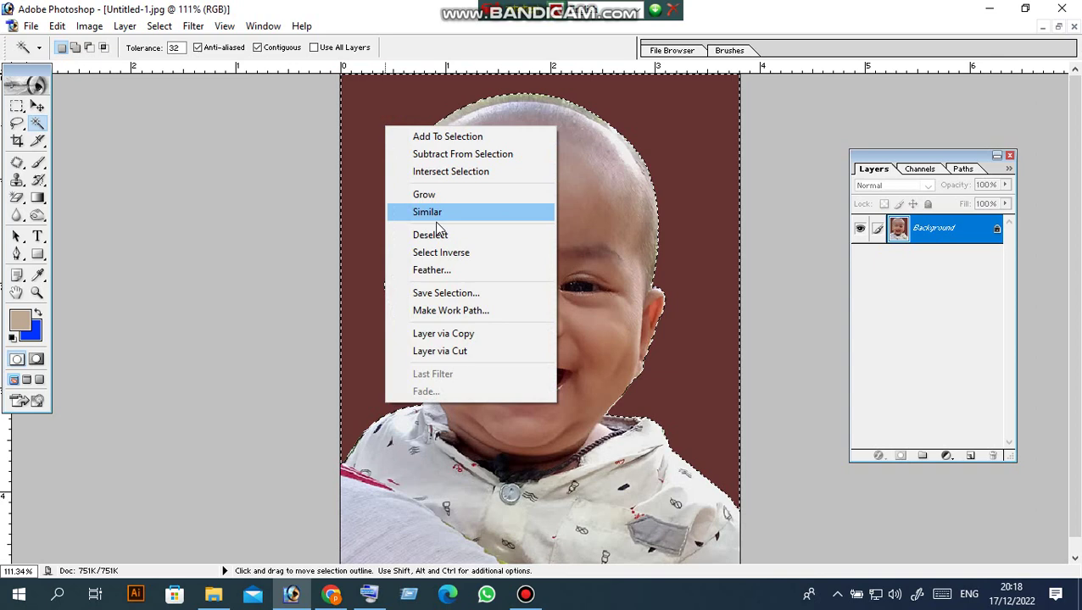
{"action": "left_click", "coordinate": [446, 272]}
{"action": "left_click", "coordinate": [527, 295]}
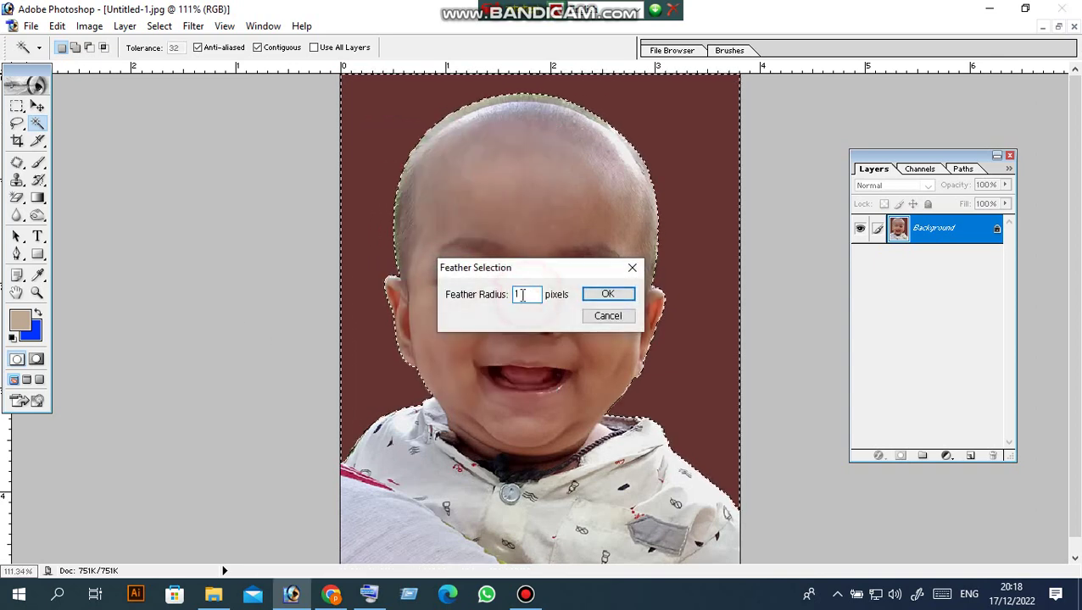
{"action": "mouse_move", "coordinate": [531, 268]}
{"action": "left_mouse_down"}
{"action": "mouse_move", "coordinate": [335, 228]}
{"action": "mouse_move", "coordinate": [233, 221]}
{"action": "left_mouse_up"}
{"action": "double_click", "coordinate": [190, 246]}
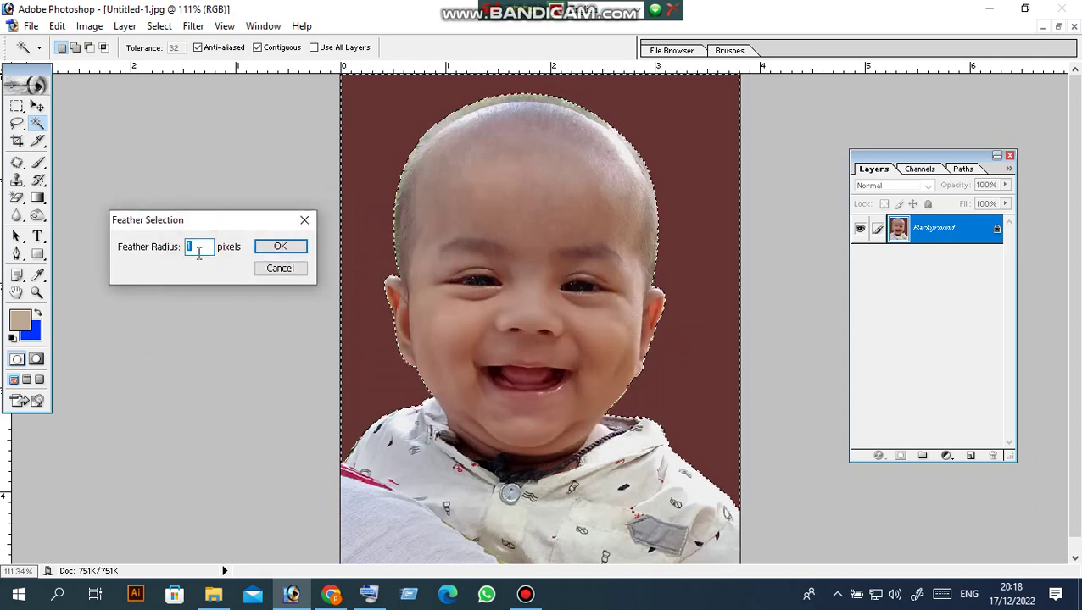
{"action": "type", "text": "1"}
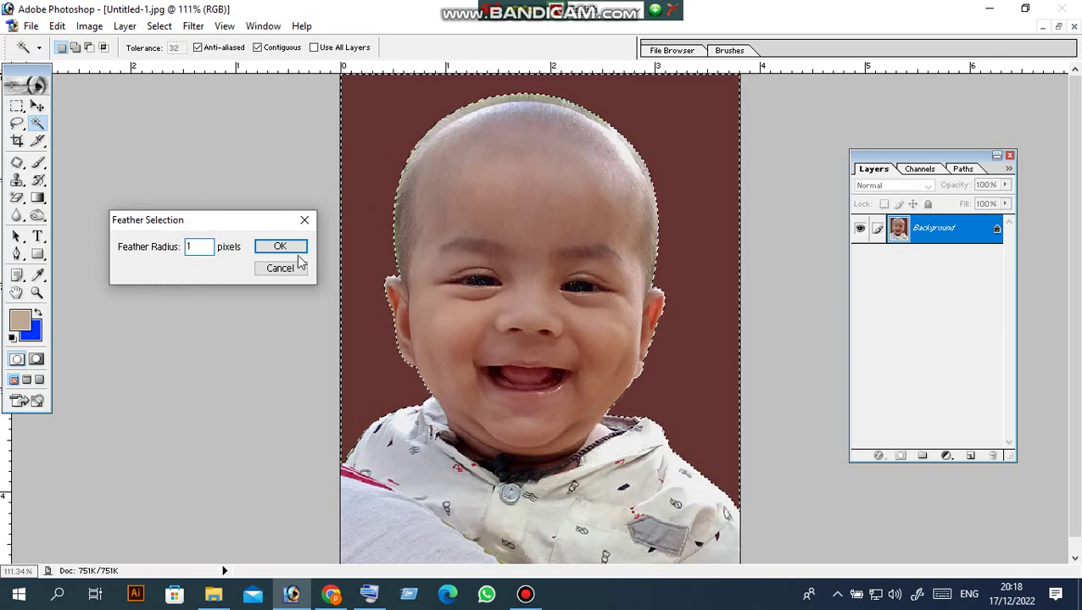
{"action": "left_click", "coordinate": [281, 247]}
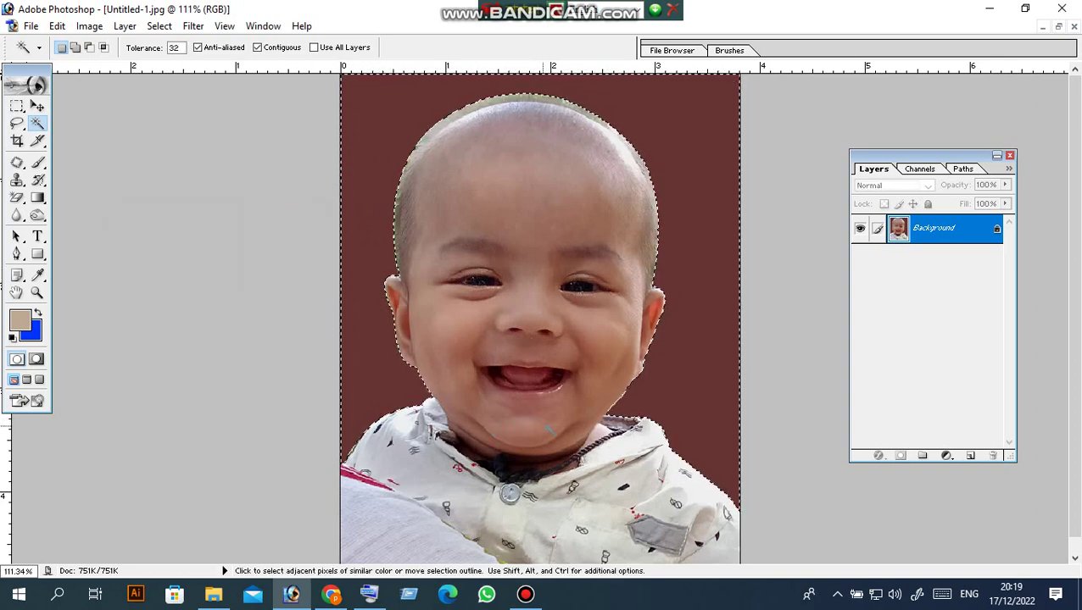
Fill the selected maroon background with the blue background colour using Ctrl+Backspace
{"action": "left_click", "coordinate": [369, 594]}
{"action": "left_click", "coordinate": [685, 166]}
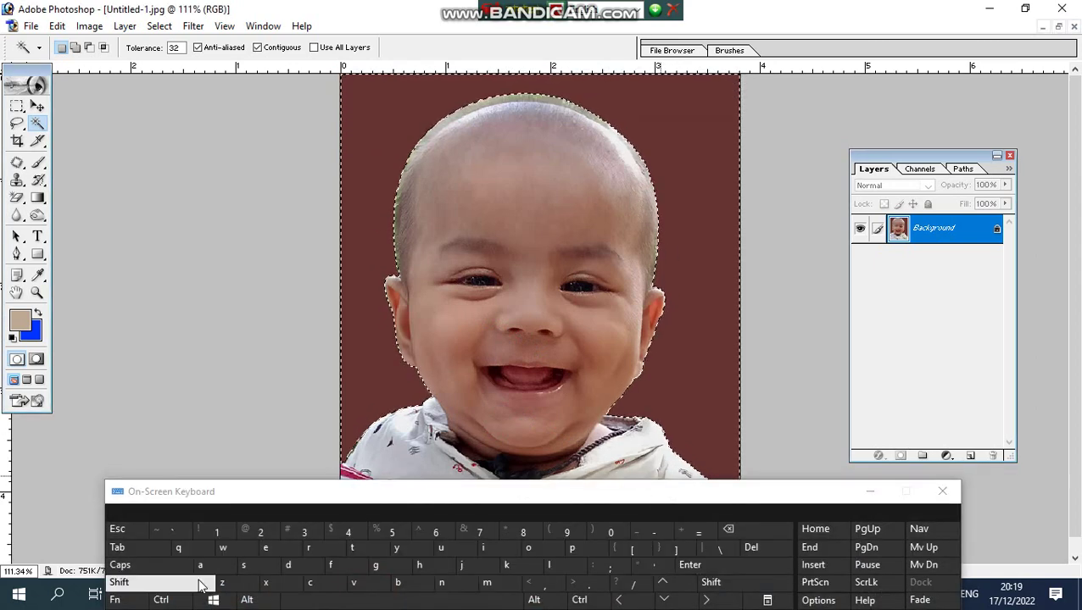
{"action": "left_click", "coordinate": [579, 599]}
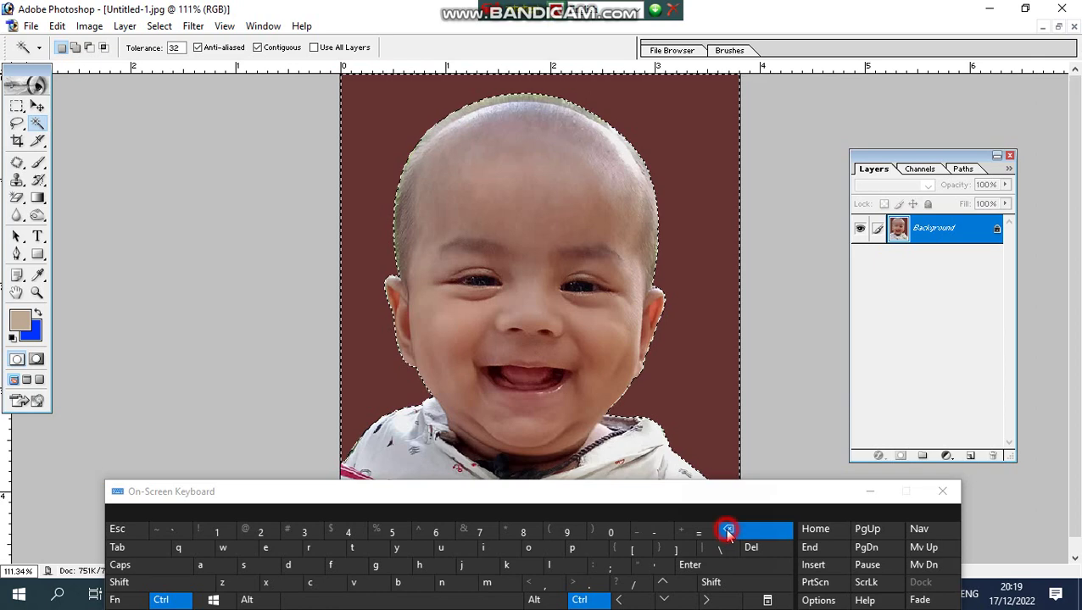
{"action": "left_click", "coordinate": [727, 529]}
{"action": "left_click", "coordinate": [870, 491]}
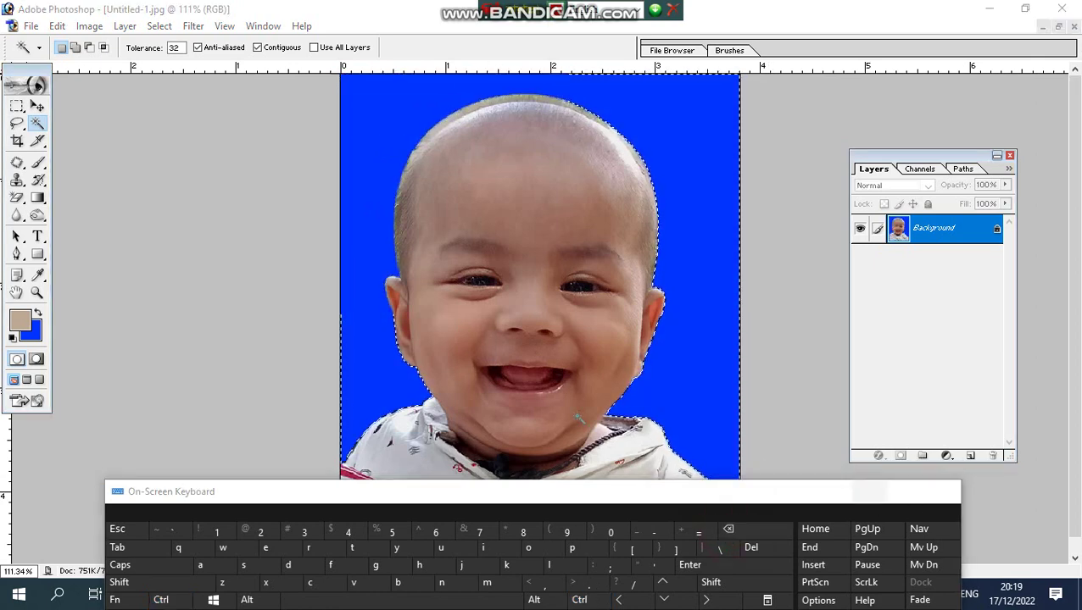
{"action": "key", "text": "ctrl+d"}
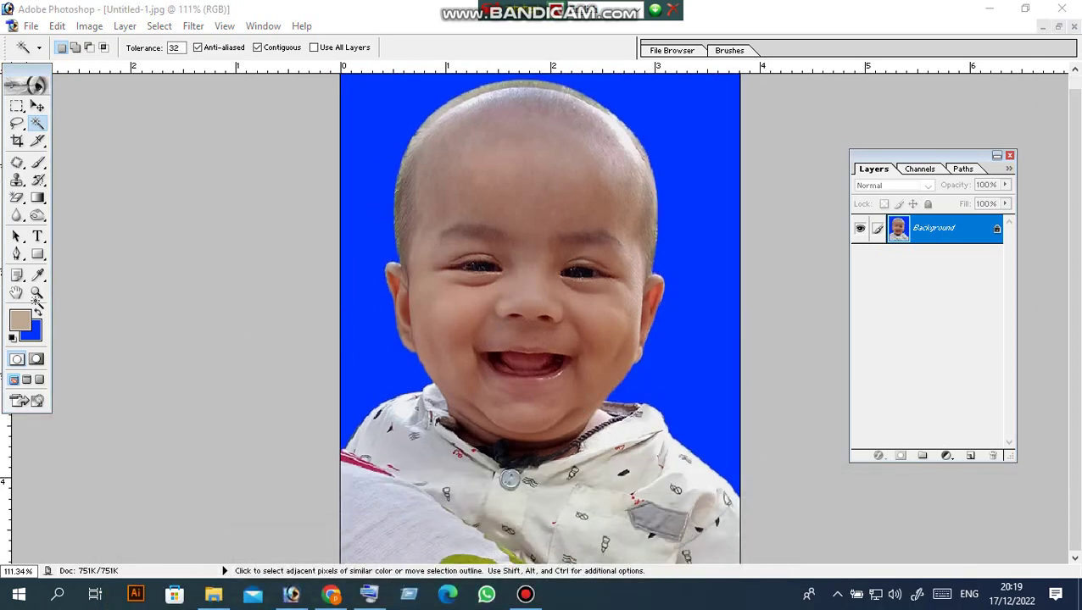
{"action": "key", "text": "ctrl+shift+d"}
{"action": "double_click", "coordinate": [37, 292]}
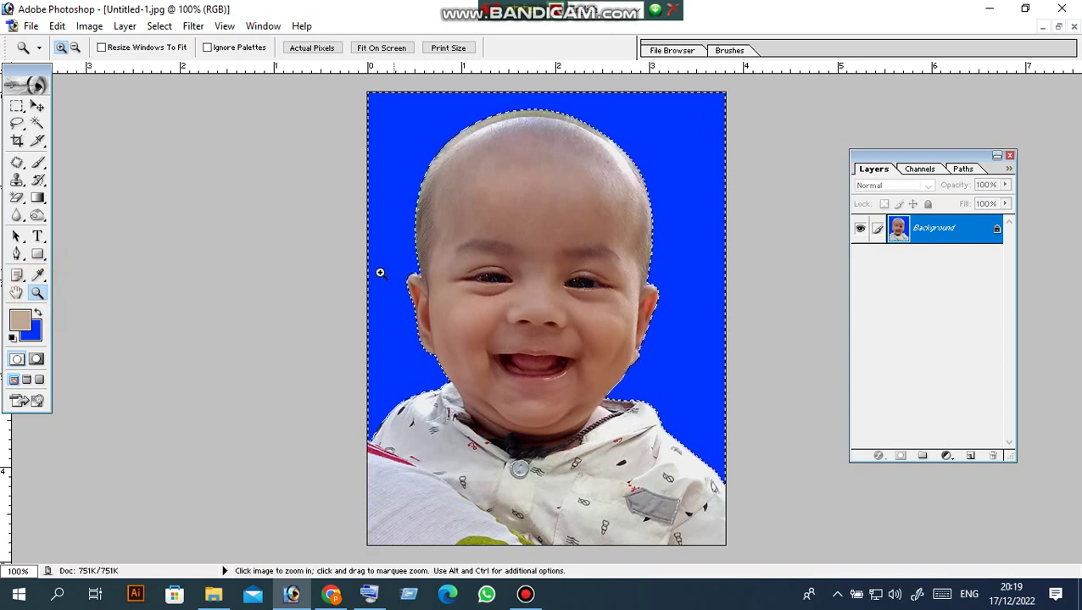
Confirm the background colour is blue 0033FF in the Color Picker
{"action": "left_click", "coordinate": [393, 270], "text": "alt"}
{"action": "left_click", "coordinate": [17, 141]}
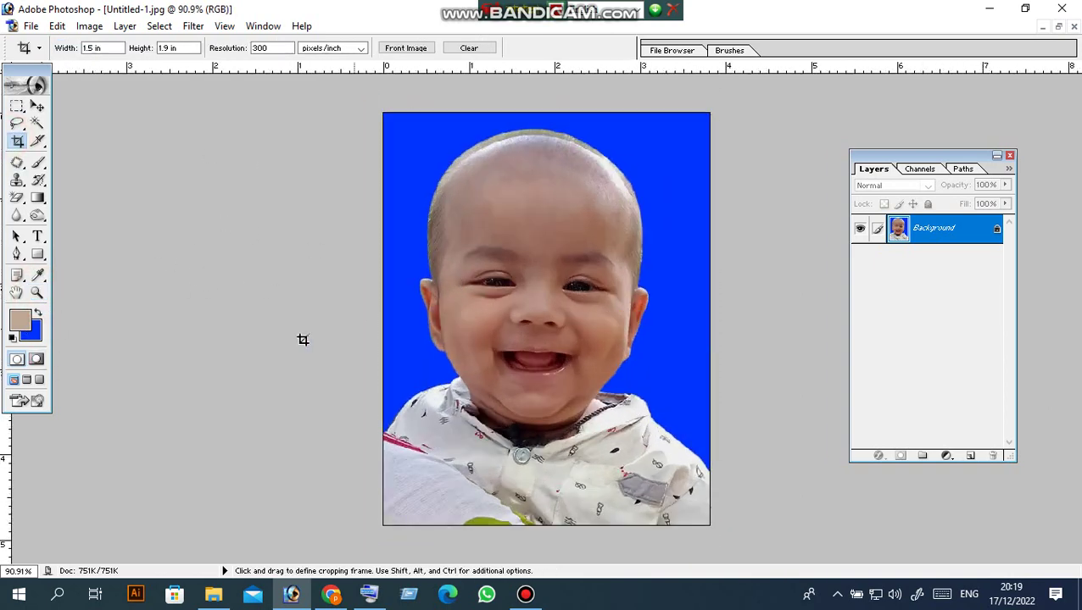
{"action": "left_click", "coordinate": [35, 330]}
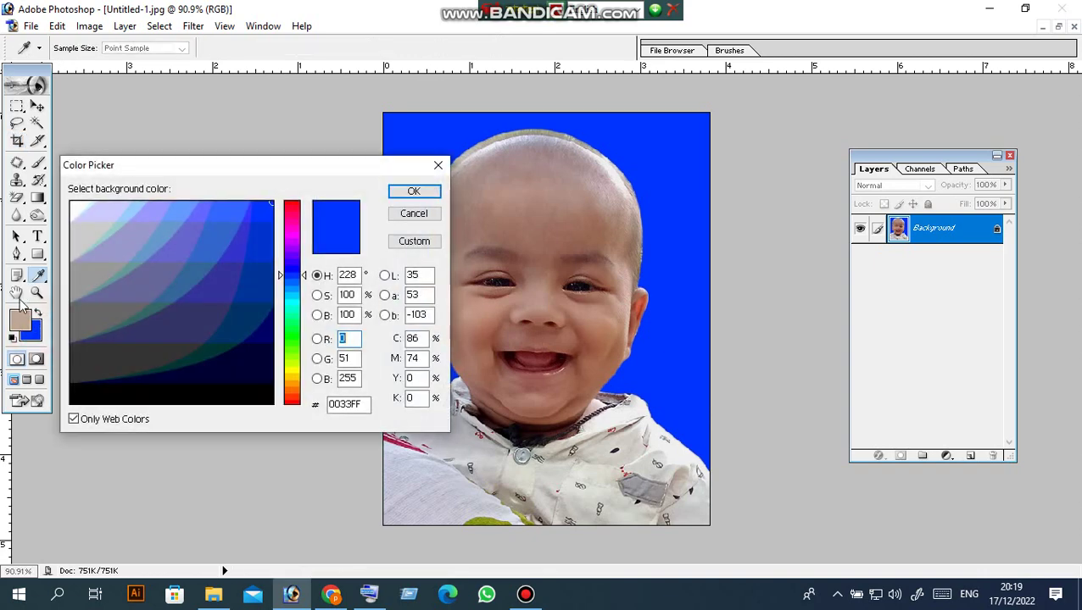
{"action": "left_click", "coordinate": [415, 193]}
{"action": "key", "text": "c"}
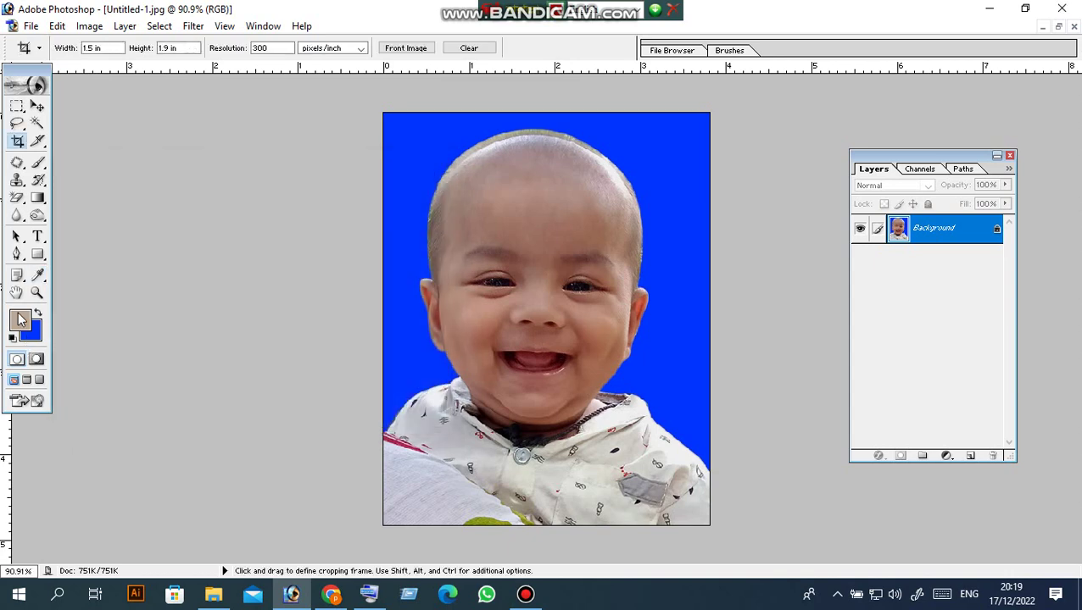
Zoom to 200% on the baby's face and bring up Curves with Ctrl+M
{"action": "scroll", "coordinate": [583, 265], "scroll_direction": "up", "scroll_amount": 2}
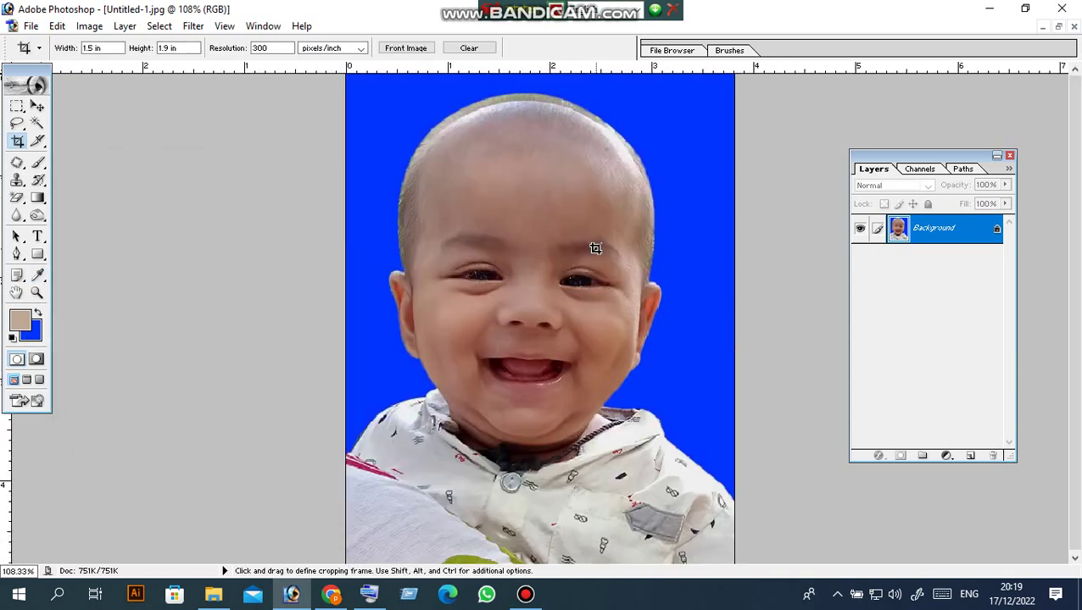
{"action": "left_click", "coordinate": [34, 295]}
{"action": "left_click", "coordinate": [524, 294]}
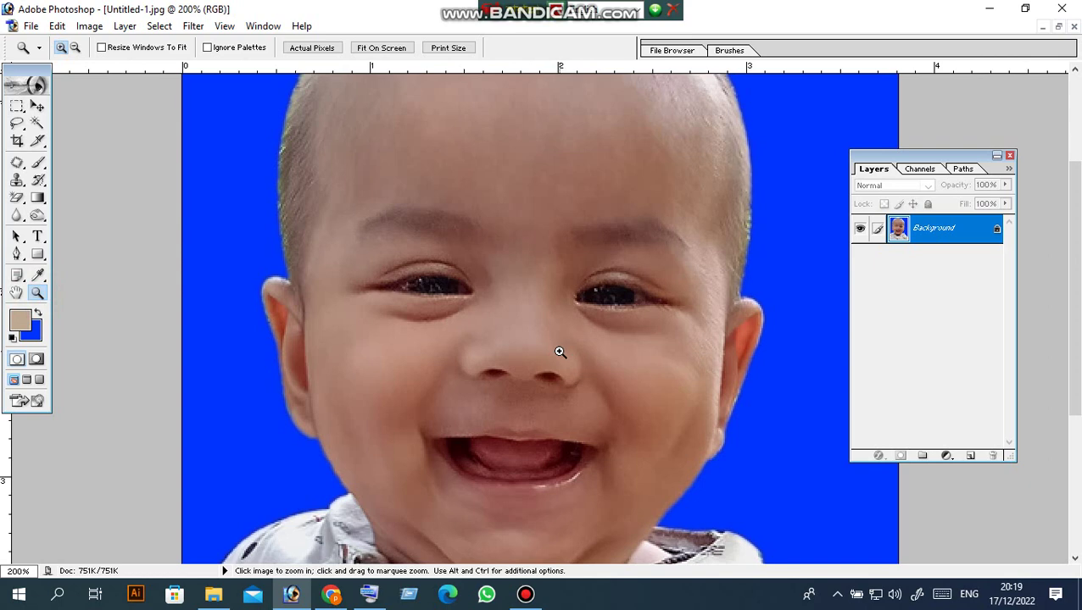
{"action": "scroll", "coordinate": [560, 352], "scroll_direction": "down", "scroll_amount": 1}
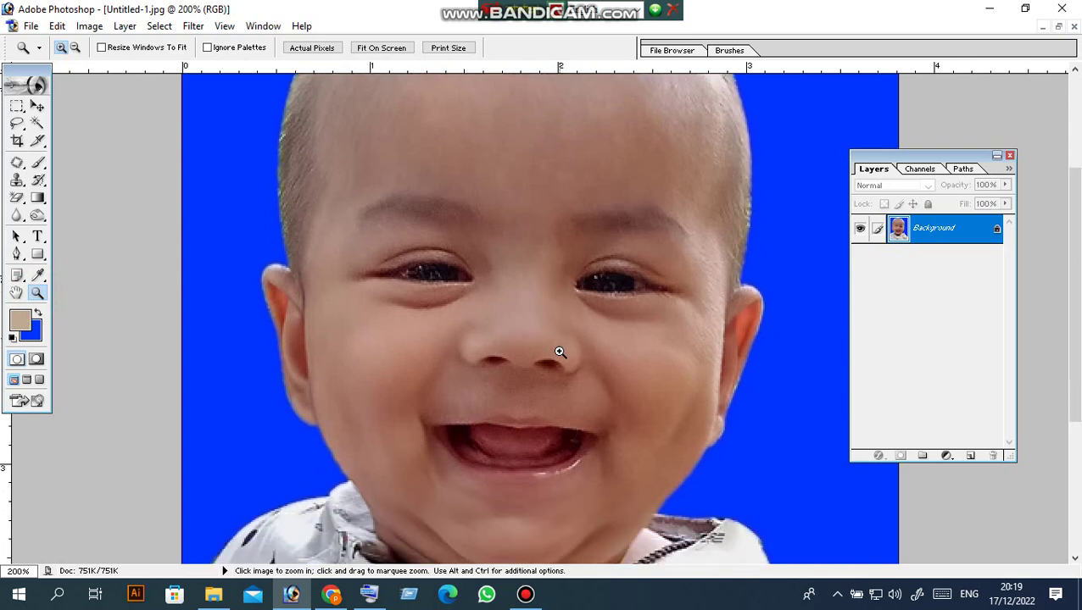
{"action": "scroll", "coordinate": [559, 352], "scroll_direction": "up", "scroll_amount": 3}
{"action": "scroll", "coordinate": [560, 350], "scroll_direction": "up", "scroll_amount": 1}
{"action": "scroll", "coordinate": [562, 357], "scroll_direction": "up", "scroll_amount": 3}
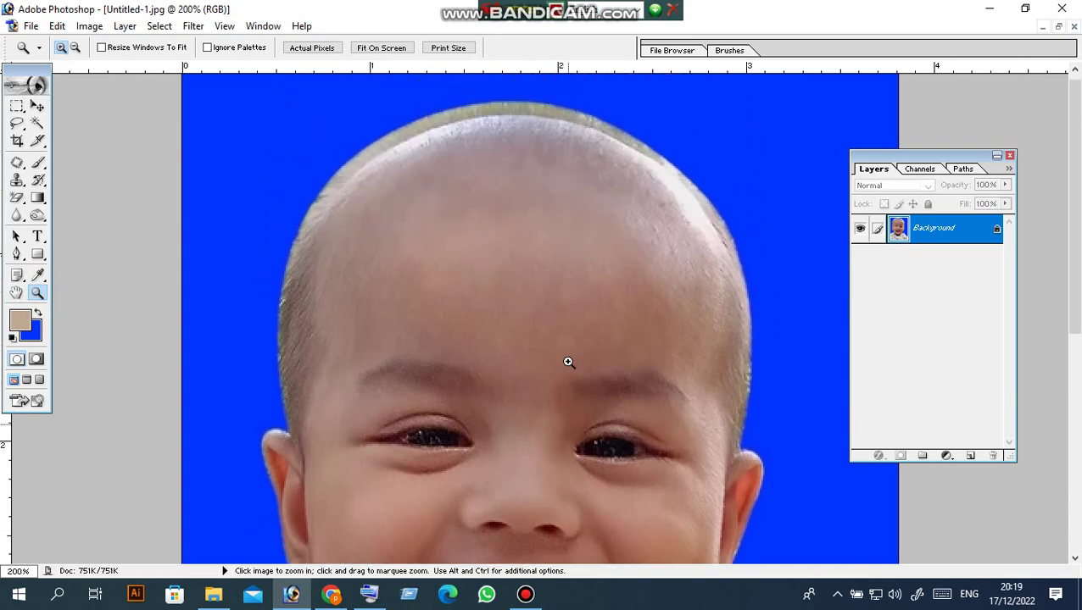
{"action": "scroll", "coordinate": [570, 362], "scroll_direction": "down", "scroll_amount": 5}
{"action": "scroll", "coordinate": [583, 393], "scroll_direction": "down", "scroll_amount": 5}
{"action": "scroll", "coordinate": [587, 394], "scroll_direction": "up", "scroll_amount": 1}
{"action": "scroll", "coordinate": [592, 395], "scroll_direction": "up", "scroll_amount": 4}
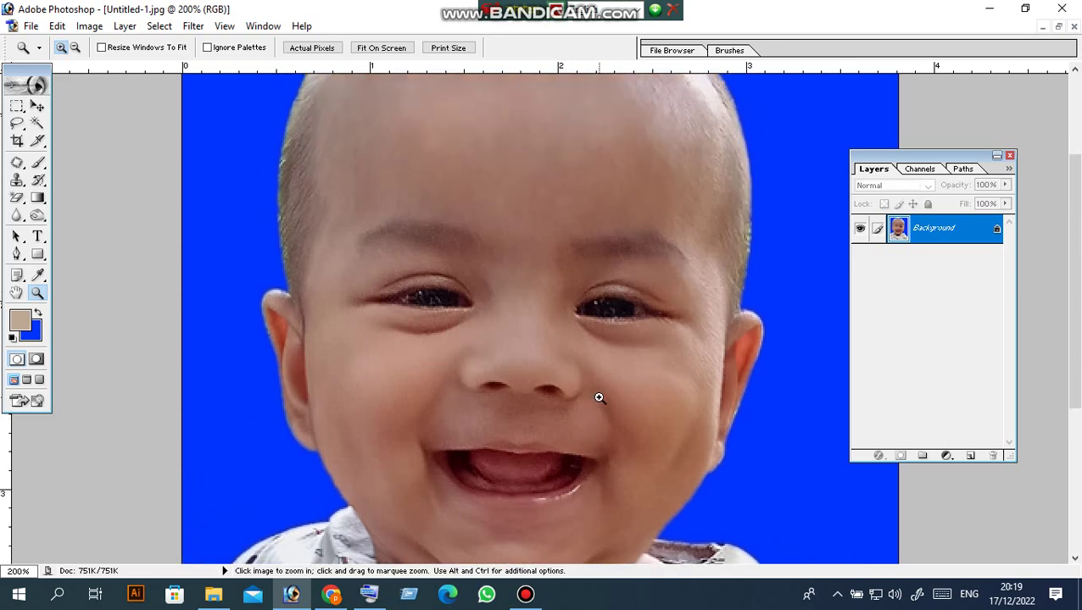
{"action": "key", "text": "ctrl"}
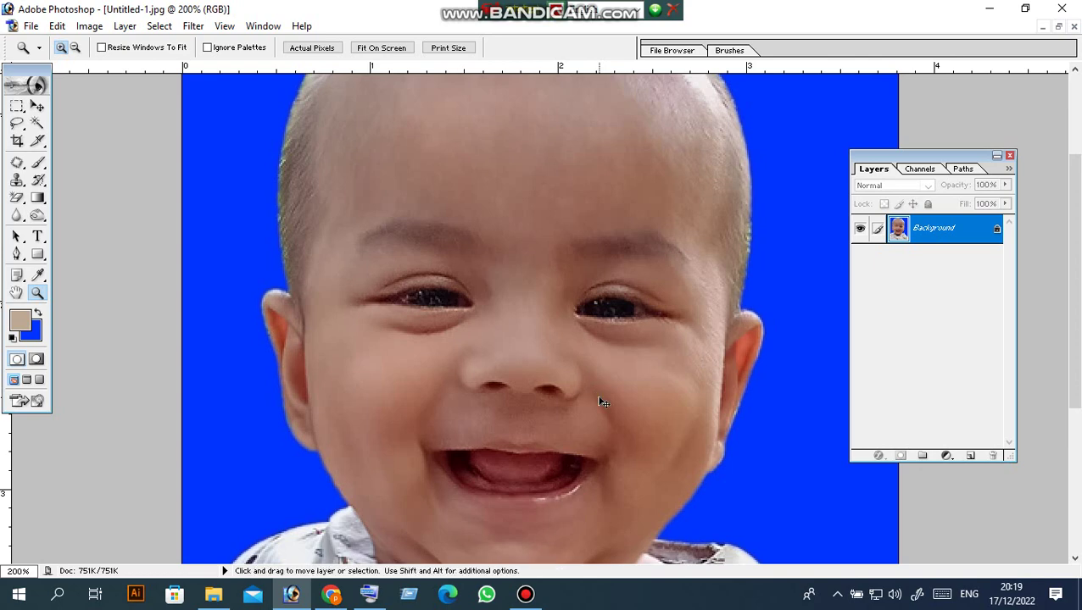
{"action": "key", "text": "ctrl+m"}
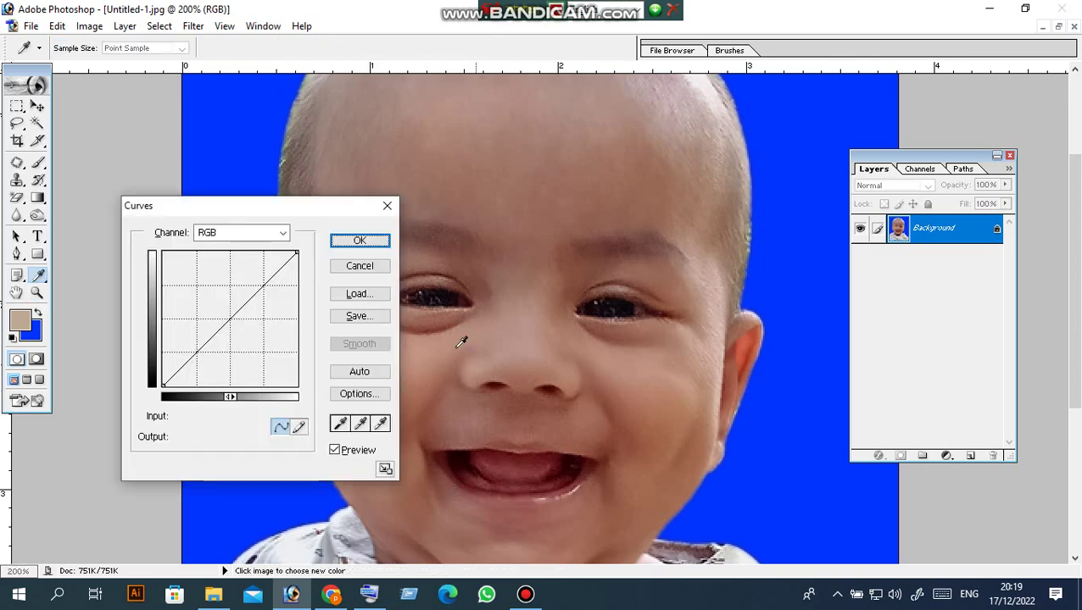
Cancel Curves, reposition the on-screen keyboard, and reopen Curves with Ctrl+M
{"action": "left_click", "coordinate": [360, 266]}
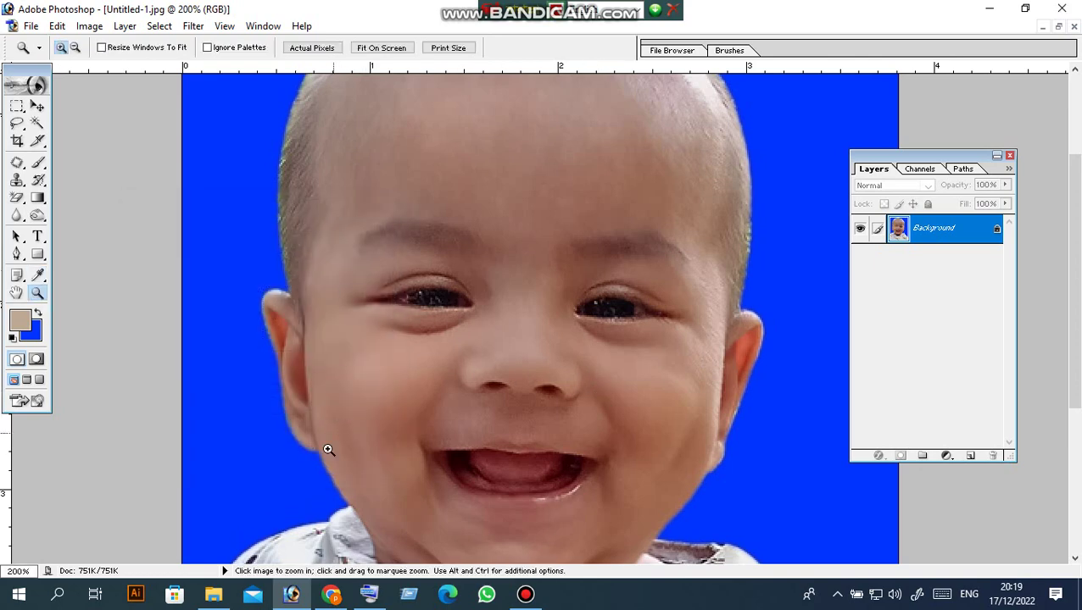
{"action": "left_click", "coordinate": [369, 594]}
{"action": "left_click_drag", "start_coordinate": [386, 490], "coordinate": [329, 427]}
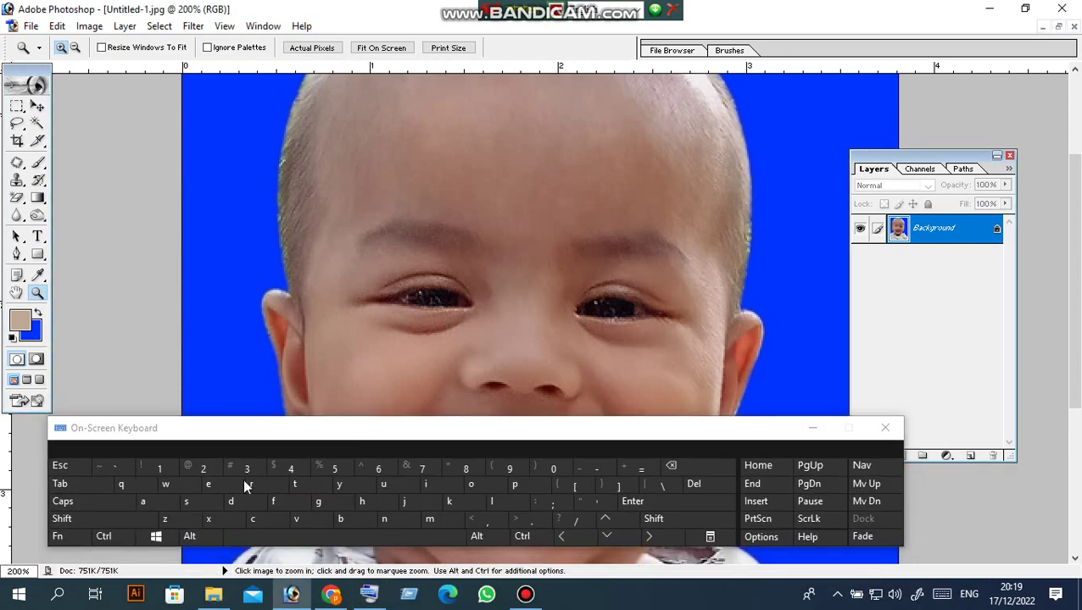
{"action": "left_click_drag", "start_coordinate": [388, 429], "coordinate": [388, 415]}
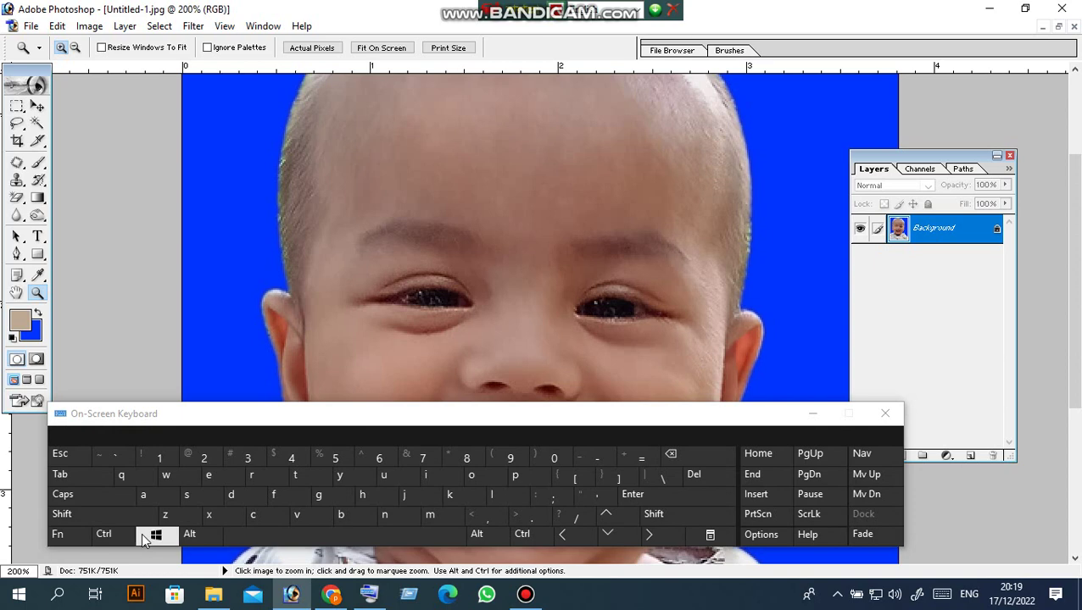
{"action": "key", "text": "ctrl"}
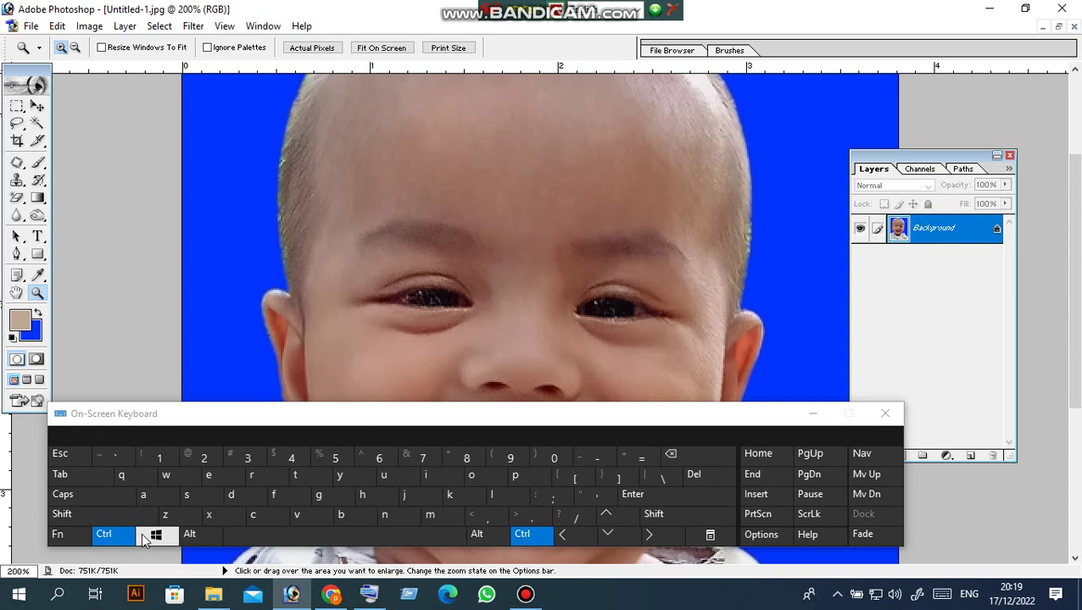
{"action": "key", "text": "ctrl+m"}
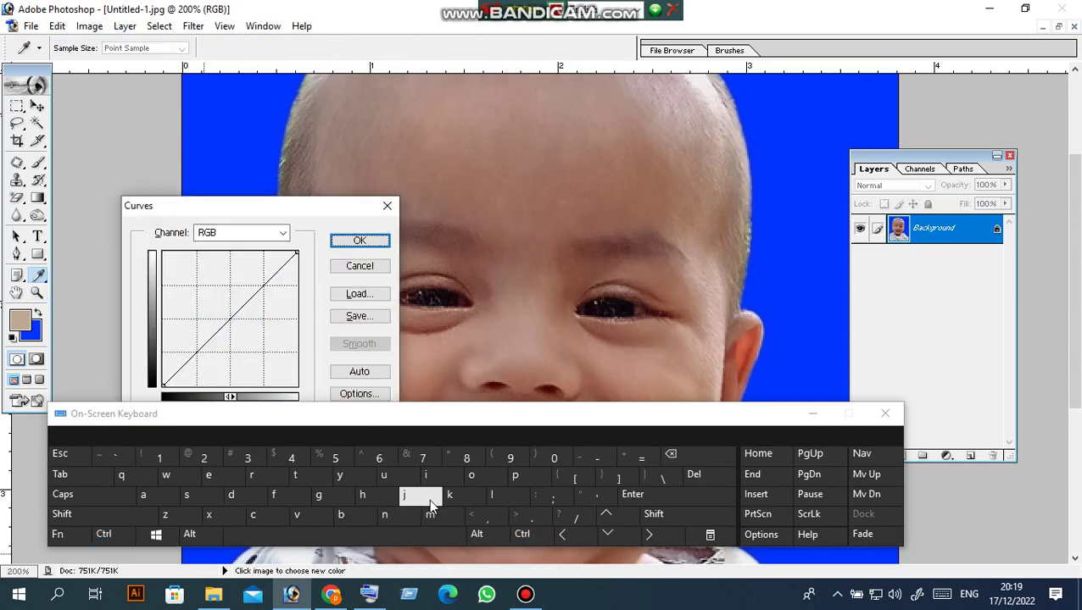
{"action": "left_click", "coordinate": [809, 413]}
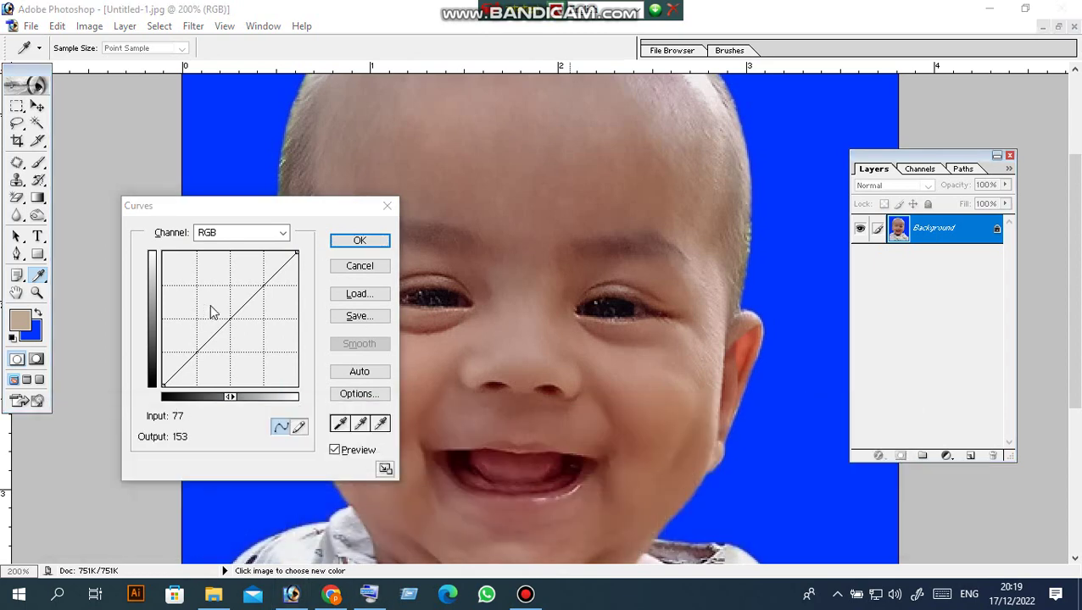
Raise the RGB curve's midpoint from Input 152 to Output 173 and apply it
{"action": "left_click", "coordinate": [242, 234]}
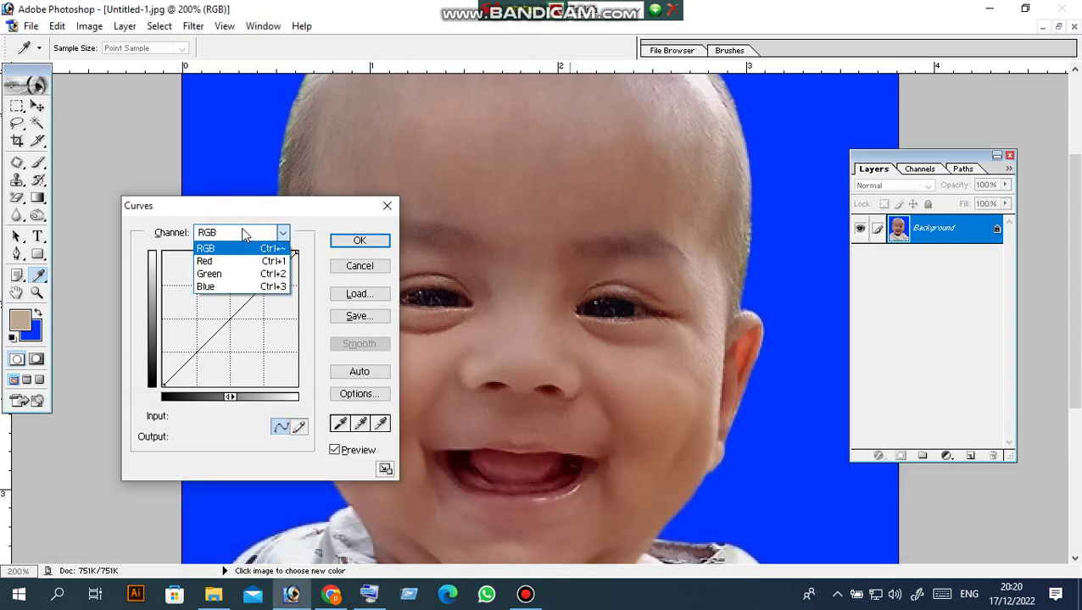
{"action": "left_click", "coordinate": [242, 234]}
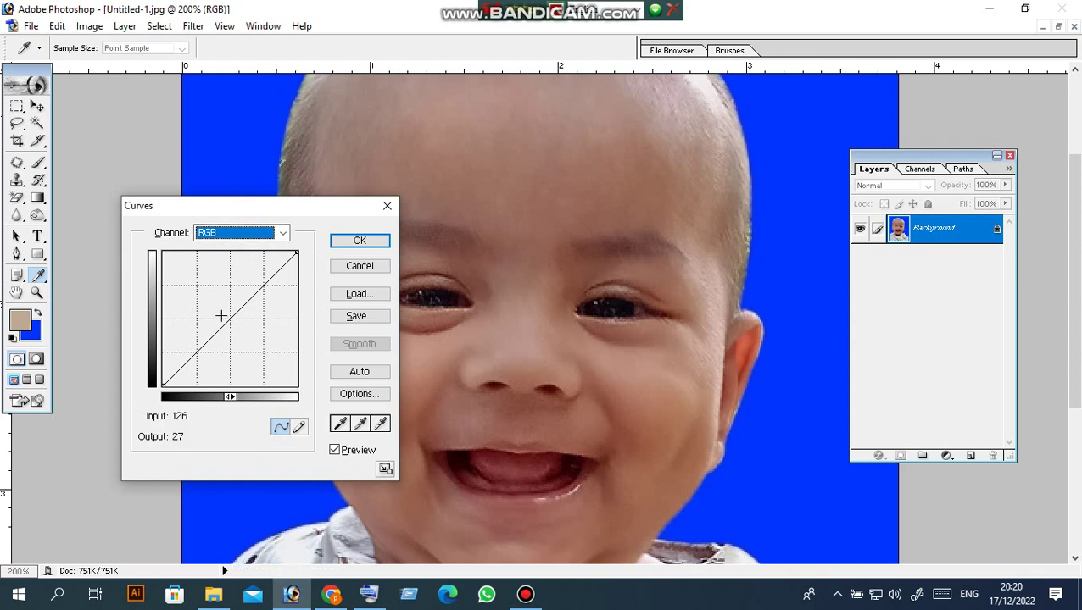
{"action": "left_click", "coordinate": [321, 200]}
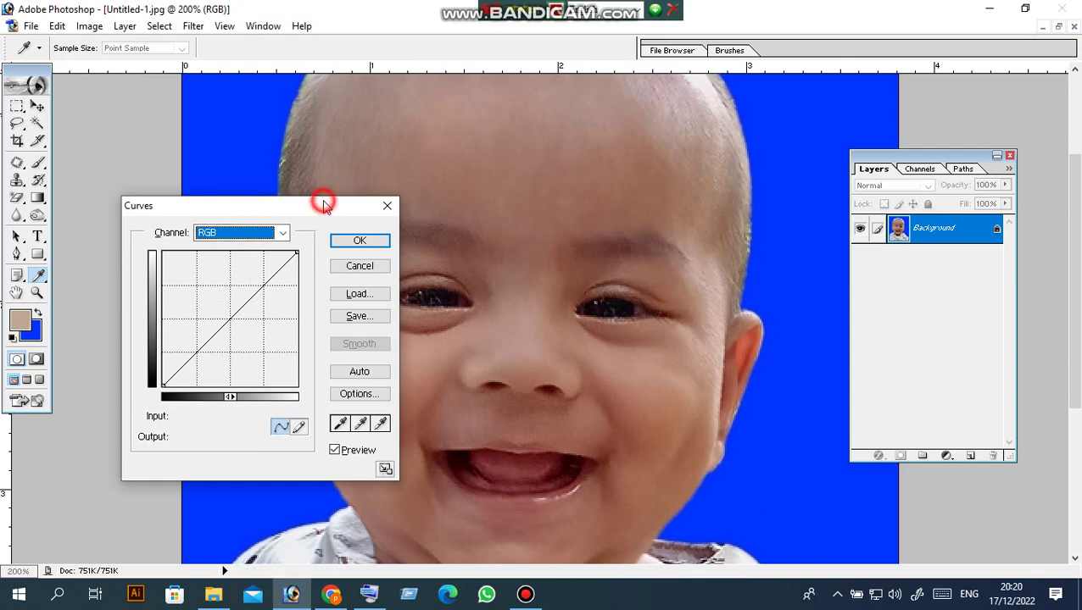
{"action": "left_click", "coordinate": [248, 296]}
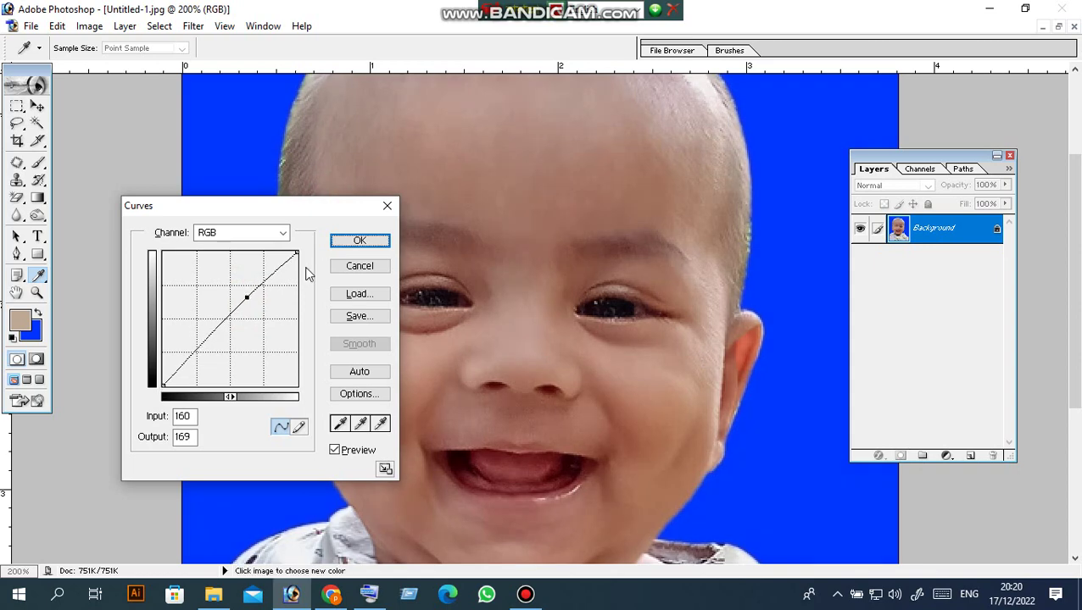
{"action": "mouse_move", "coordinate": [245, 302]}
{"action": "left_mouse_down"}
{"action": "mouse_move", "coordinate": [272, 318]}
{"action": "mouse_move", "coordinate": [242, 295]}
{"action": "left_mouse_up"}
{"action": "left_click", "coordinate": [359, 241]}
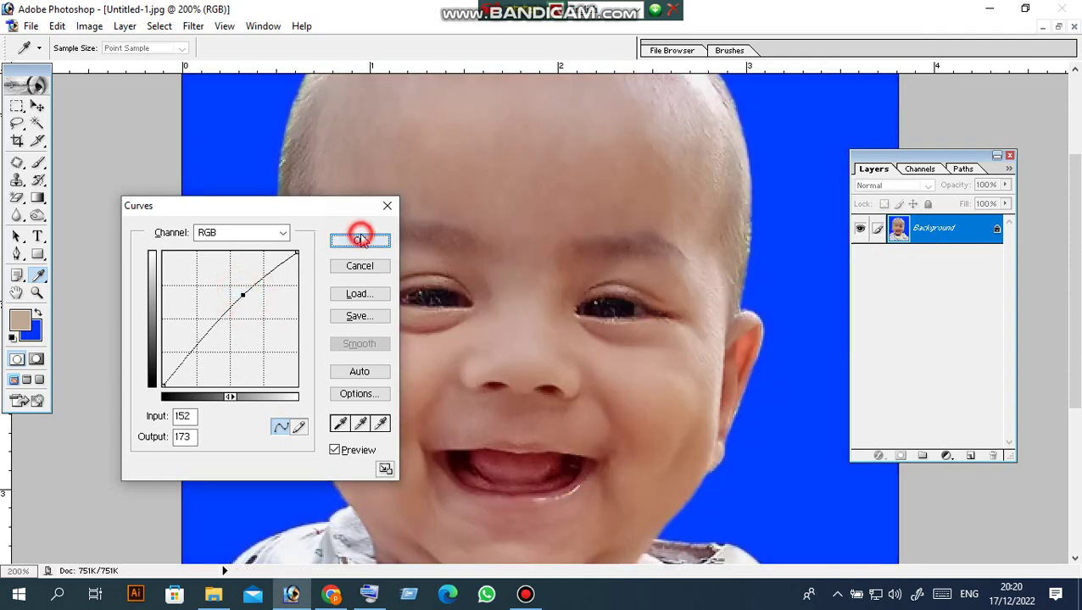
{"action": "key", "text": "z"}
{"action": "scroll", "coordinate": [450, 299], "scroll_direction": "up", "scroll_amount": 3}
Set Levels input black to 8 and white to 230, then apply
{"action": "scroll", "coordinate": [454, 303], "scroll_direction": "down", "scroll_amount": 4}
{"action": "scroll", "coordinate": [458, 309], "scroll_direction": "down", "scroll_amount": 3}
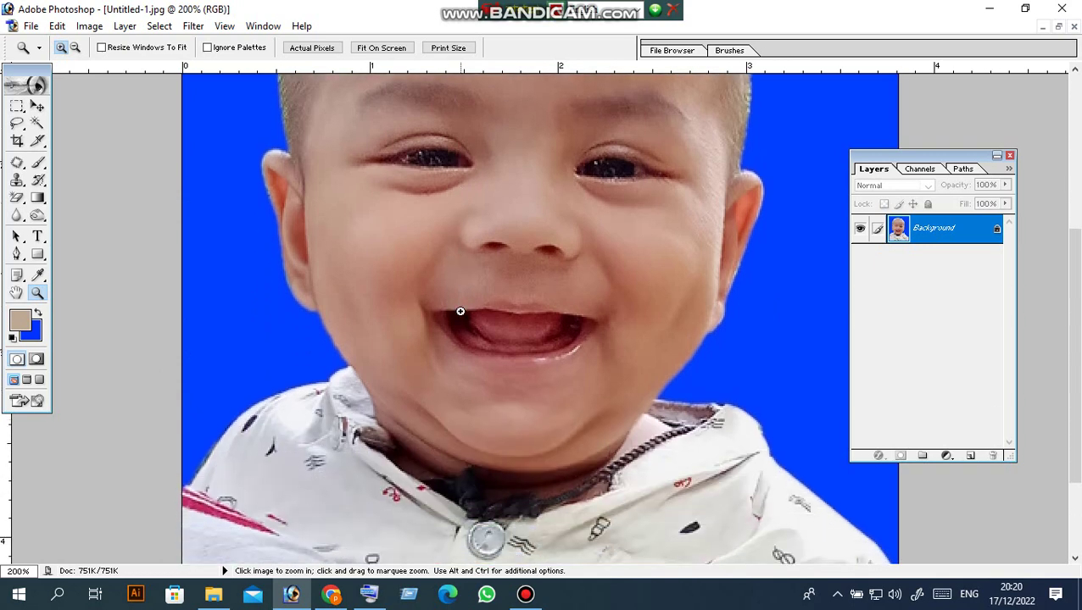
{"action": "scroll", "coordinate": [459, 309], "scroll_direction": "up", "scroll_amount": 2}
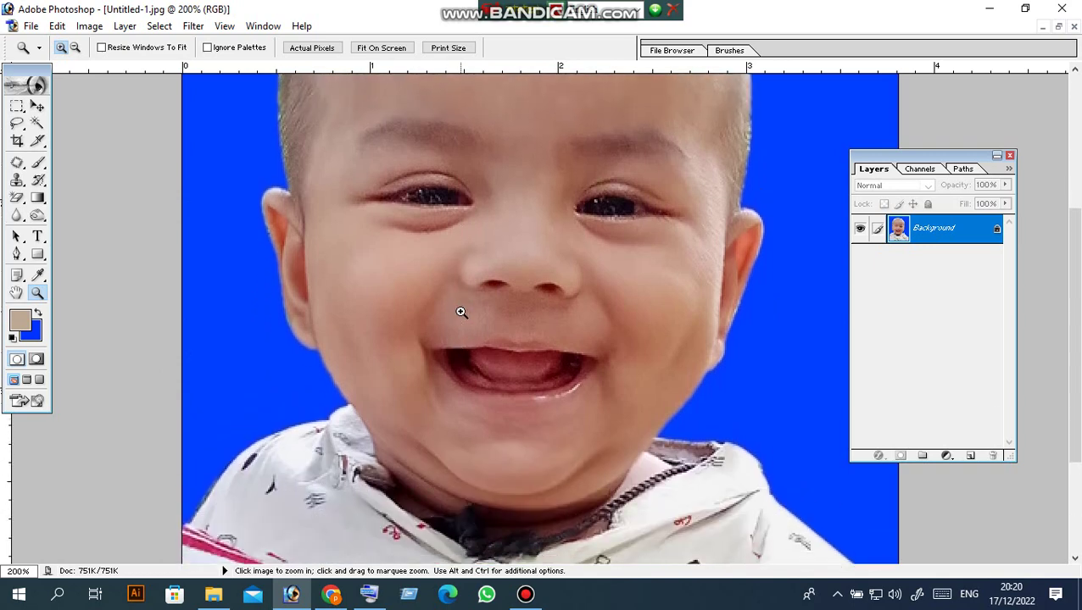
{"action": "key", "text": "ctrl+l"}
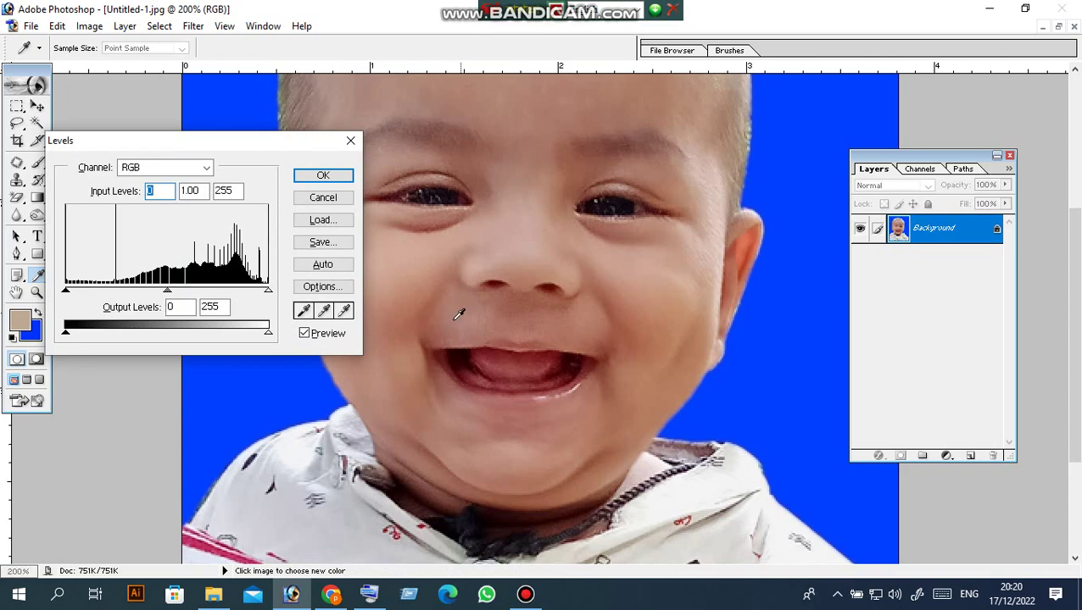
{"action": "mouse_move", "coordinate": [126, 140]}
{"action": "left_mouse_down"}
{"action": "mouse_move", "coordinate": [371, 255]}
{"action": "mouse_move", "coordinate": [360, 227]}
{"action": "left_mouse_up"}
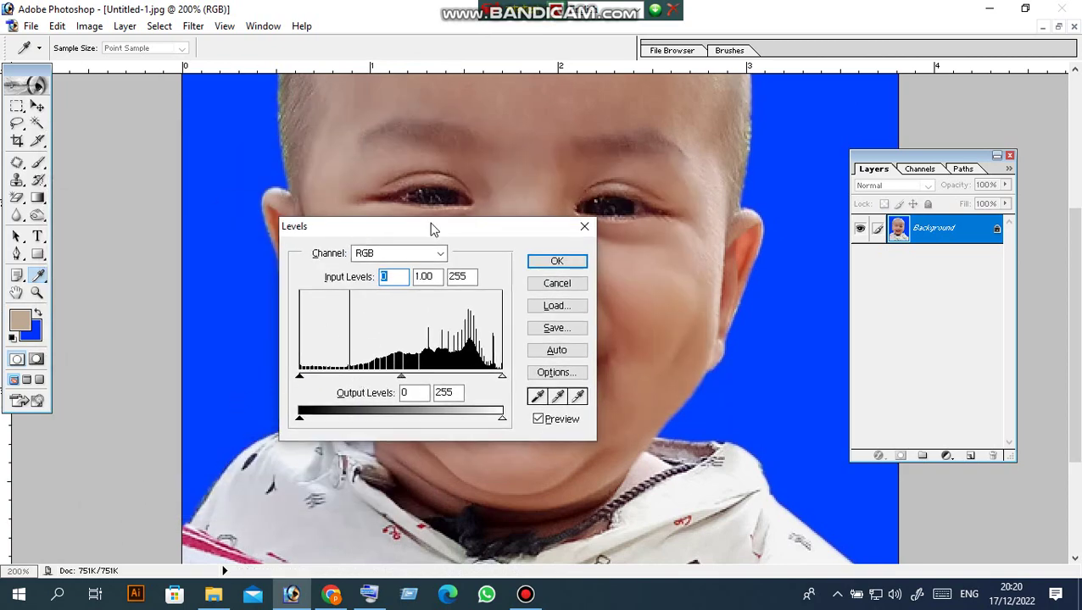
{"action": "mouse_move", "coordinate": [430, 229]}
{"action": "left_mouse_down"}
{"action": "mouse_move", "coordinate": [203, 343]}
{"action": "mouse_move", "coordinate": [181, 320]}
{"action": "left_mouse_up"}
{"action": "mouse_move", "coordinate": [63, 442]}
{"action": "left_mouse_down"}
{"action": "mouse_move", "coordinate": [86, 442]}
{"action": "mouse_move", "coordinate": [75, 442]}
{"action": "left_mouse_up"}
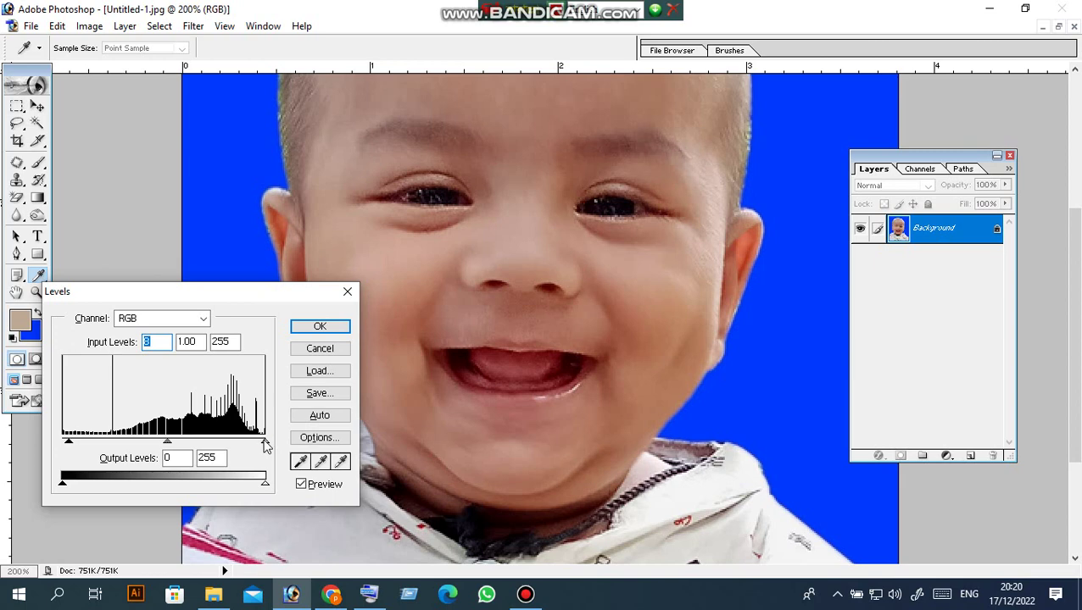
{"action": "left_click_drag", "start_coordinate": [264, 440], "coordinate": [257, 441]}
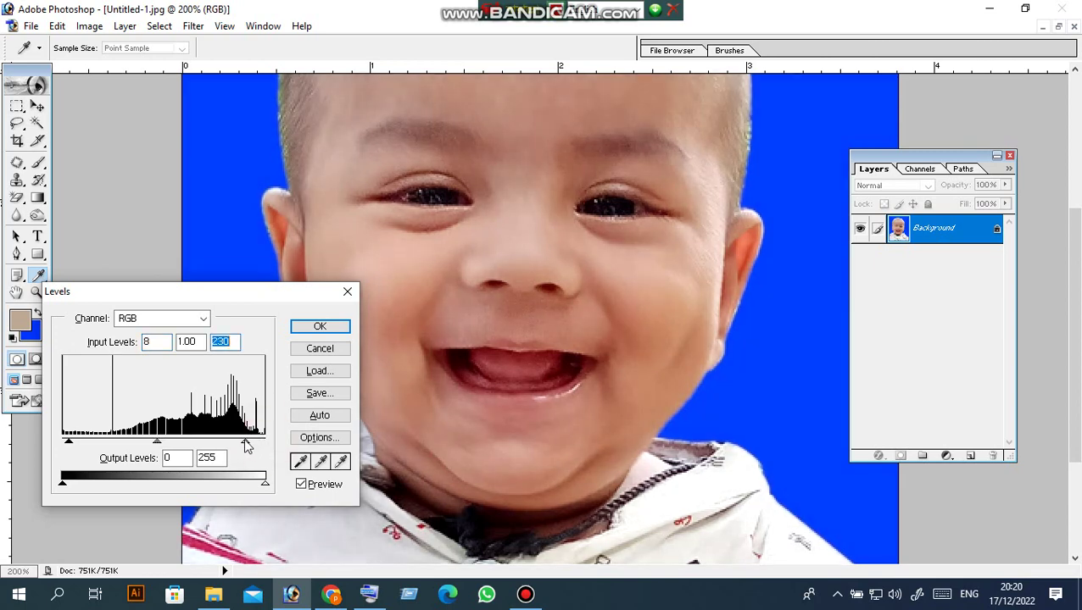
{"action": "left_click", "coordinate": [319, 327]}
Zoom in to 400% on the baby's mouth with the Zoom tool
{"action": "key", "text": "z"}
{"action": "scroll", "coordinate": [601, 354], "scroll_direction": "up", "scroll_amount": 2}
{"action": "scroll", "coordinate": [613, 356], "scroll_direction": "up", "scroll_amount": 1}
{"action": "scroll", "coordinate": [610, 390], "scroll_direction": "down", "scroll_amount": 2}
{"action": "scroll", "coordinate": [609, 428], "scroll_direction": "down", "scroll_amount": 4}
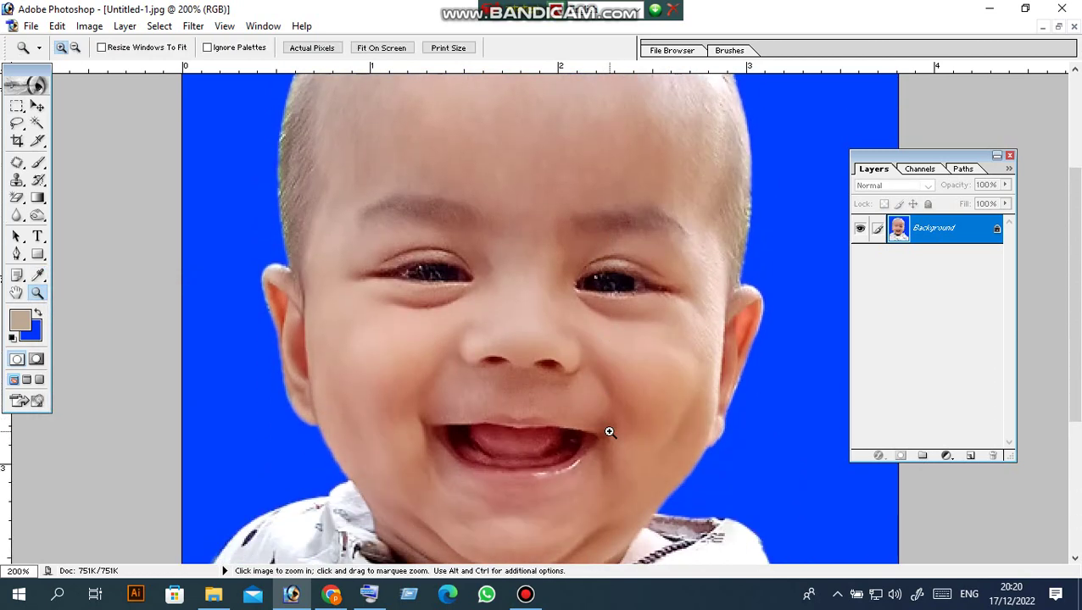
{"action": "scroll", "coordinate": [609, 432], "scroll_direction": "down", "scroll_amount": 1}
{"action": "scroll", "coordinate": [609, 432], "scroll_direction": "down", "scroll_amount": 1}
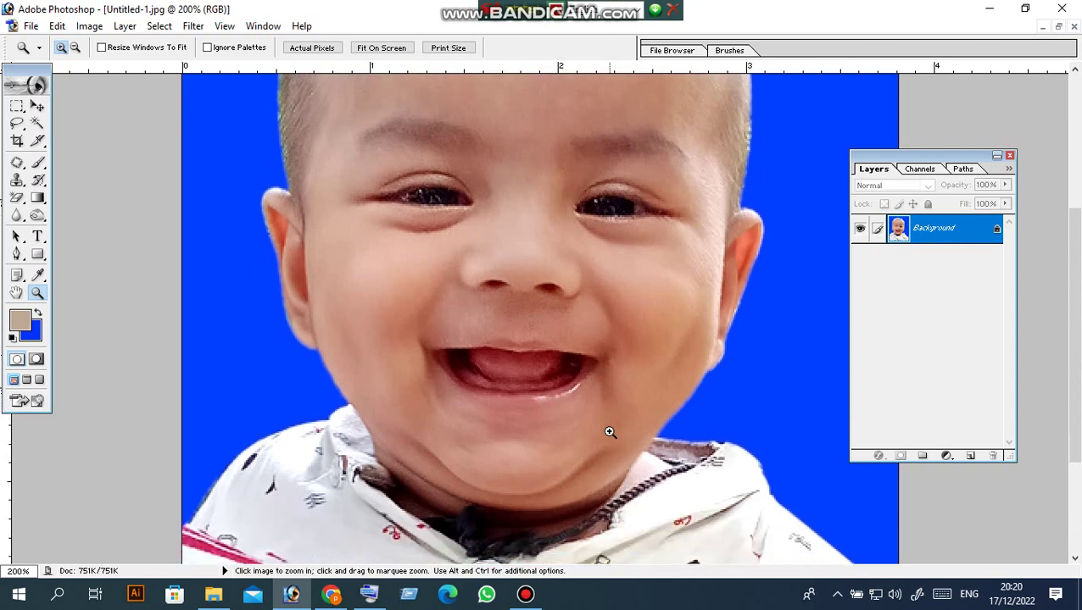
{"action": "scroll", "coordinate": [608, 434], "scroll_direction": "down", "scroll_amount": 1}
{"action": "left_click", "coordinate": [509, 350]}
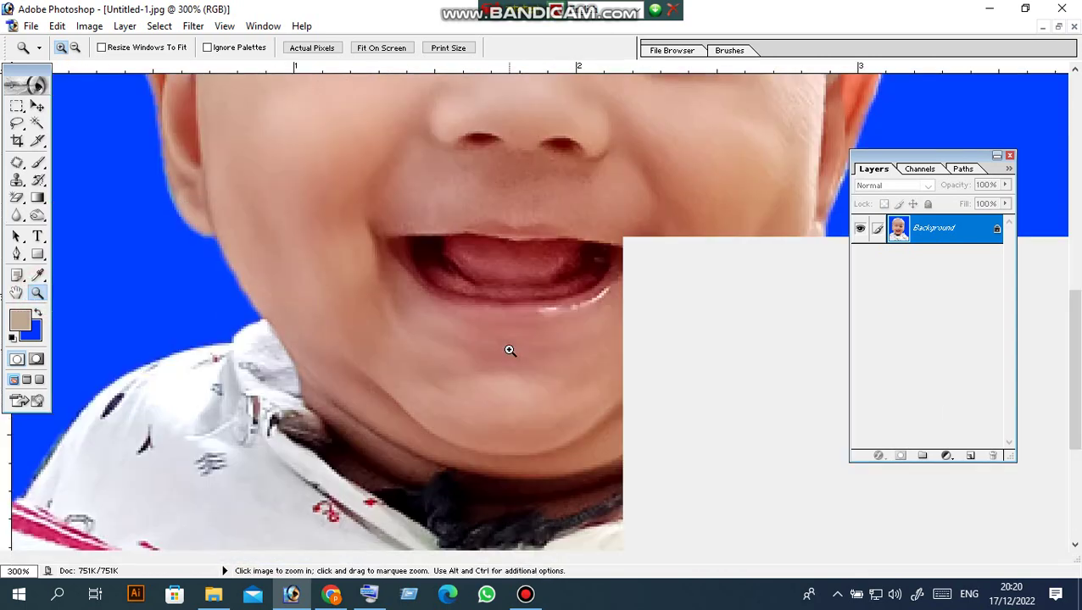
{"action": "scroll", "coordinate": [644, 365], "scroll_direction": "down", "scroll_amount": 1}
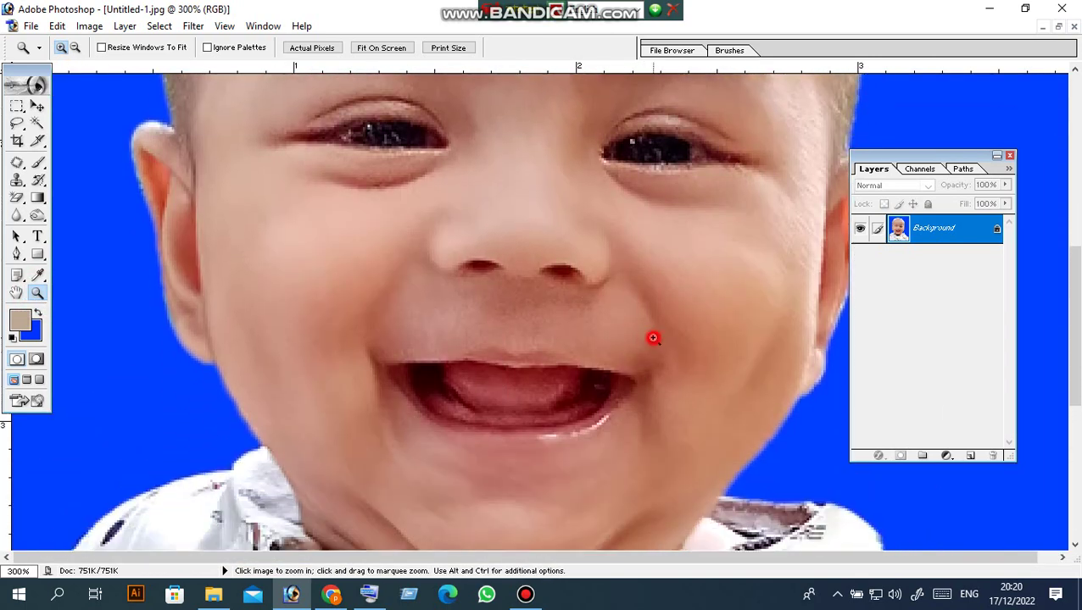
{"action": "left_click", "coordinate": [657, 344]}
{"action": "scroll", "coordinate": [531, 330], "scroll_direction": "up", "scroll_amount": 3}
{"action": "scroll", "coordinate": [532, 342], "scroll_direction": "up", "scroll_amount": 2}
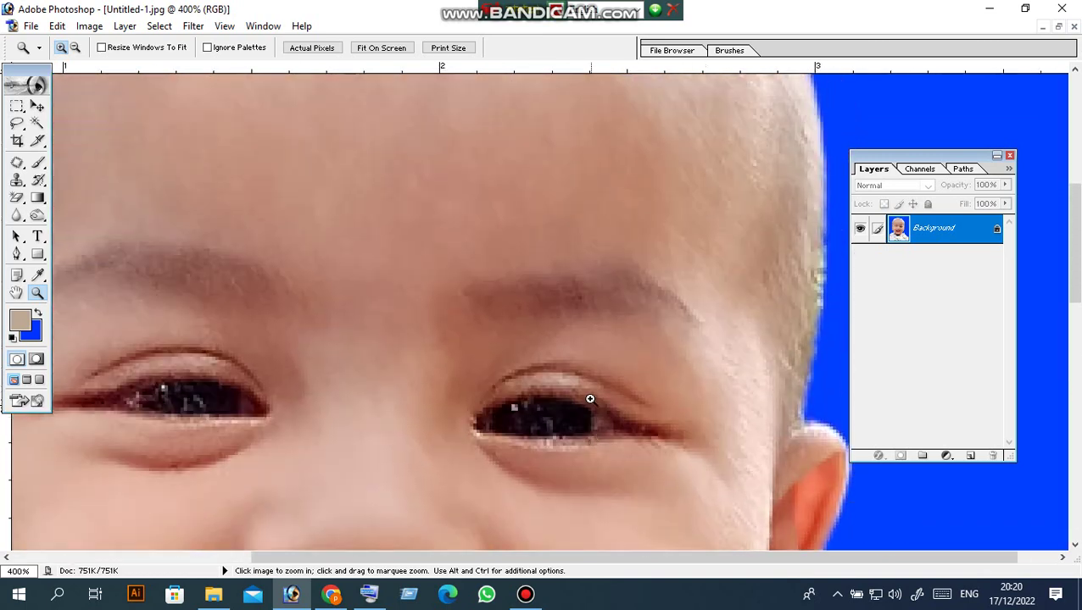
{"action": "scroll", "coordinate": [589, 398], "scroll_direction": "down", "scroll_amount": 2}
{"action": "scroll", "coordinate": [551, 495], "scroll_direction": "down", "scroll_amount": 1}
{"action": "scroll", "coordinate": [534, 377], "scroll_direction": "up", "scroll_amount": 1}
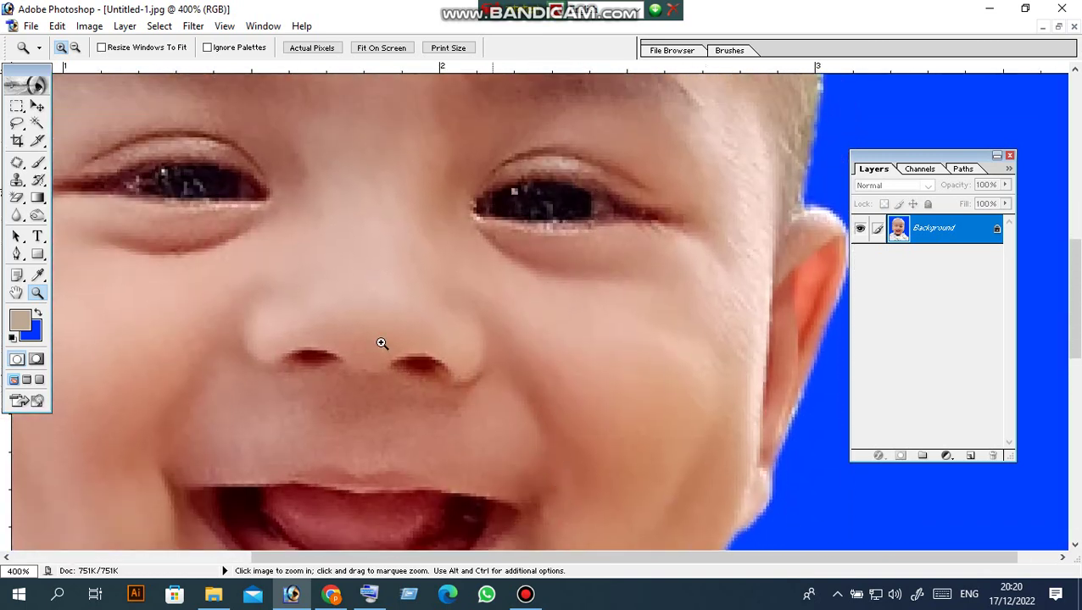
Sample a darker cheek skin tone as the foreground colour with the Eyedropper Tool
{"action": "left_click", "coordinate": [38, 277]}
{"action": "left_click", "coordinate": [39, 277]}
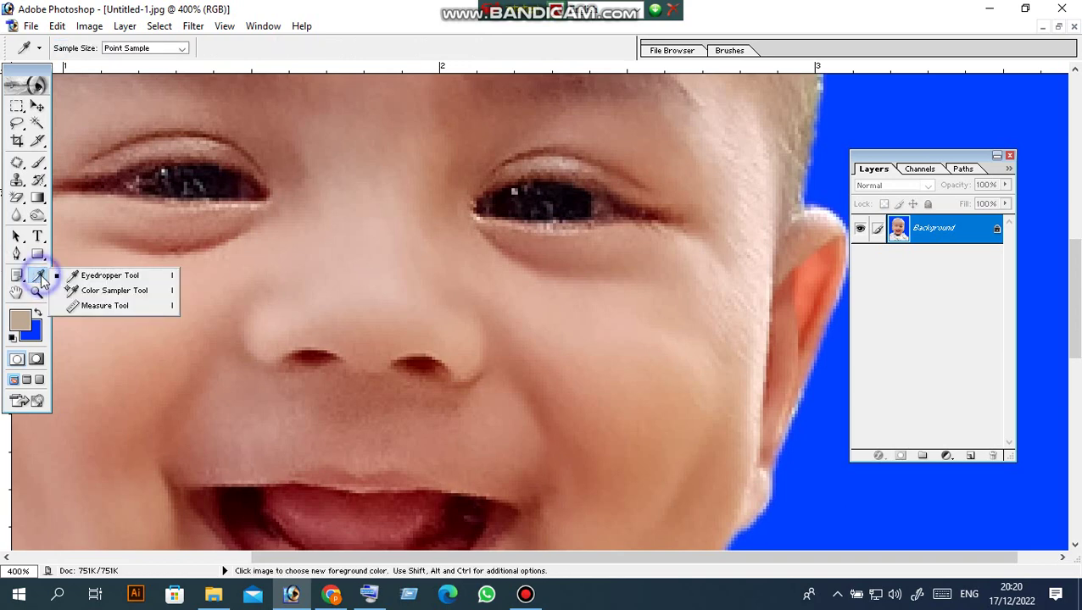
{"action": "left_click", "coordinate": [102, 275]}
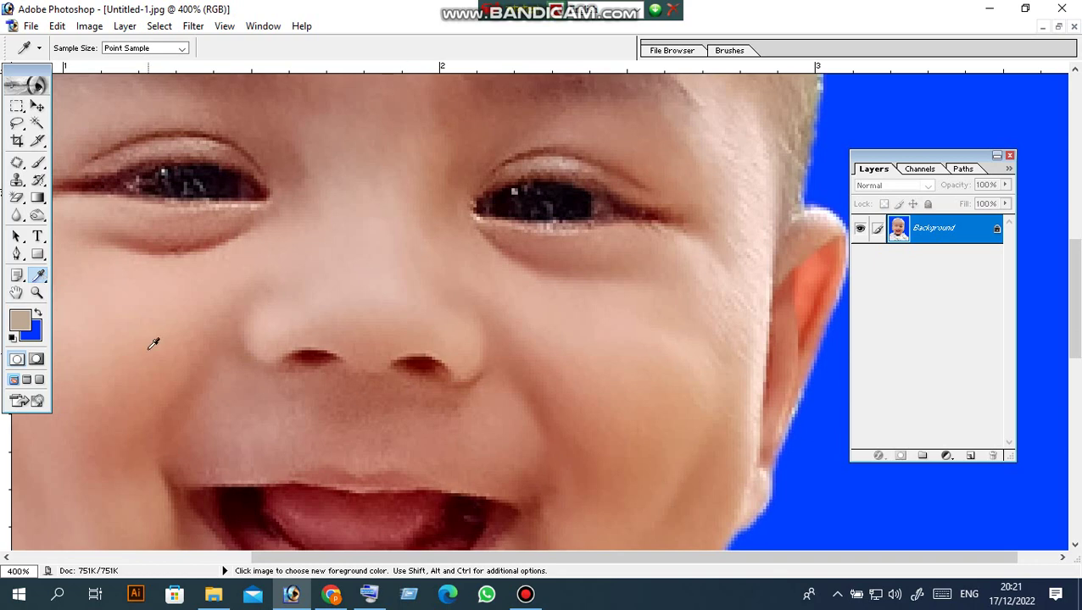
{"action": "left_click", "coordinate": [127, 329]}
{"action": "left_click", "coordinate": [646, 410]}
Set the Brush to 20% opacity and 27% flow for soft skin retouching
{"action": "left_click", "coordinate": [38, 166]}
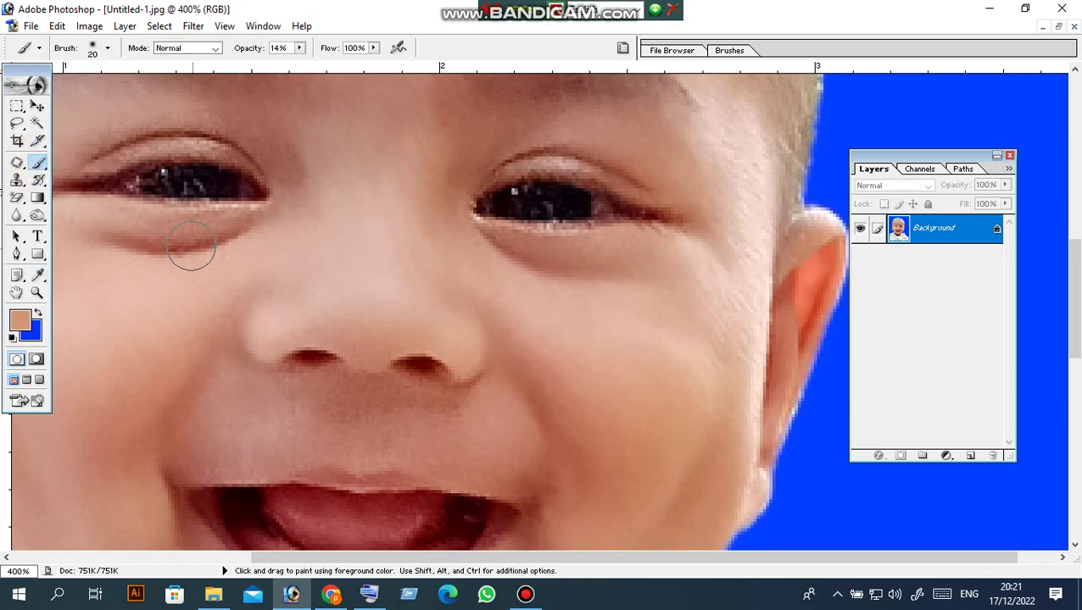
{"action": "scroll", "coordinate": [193, 93], "scroll_direction": "up", "scroll_amount": 1}
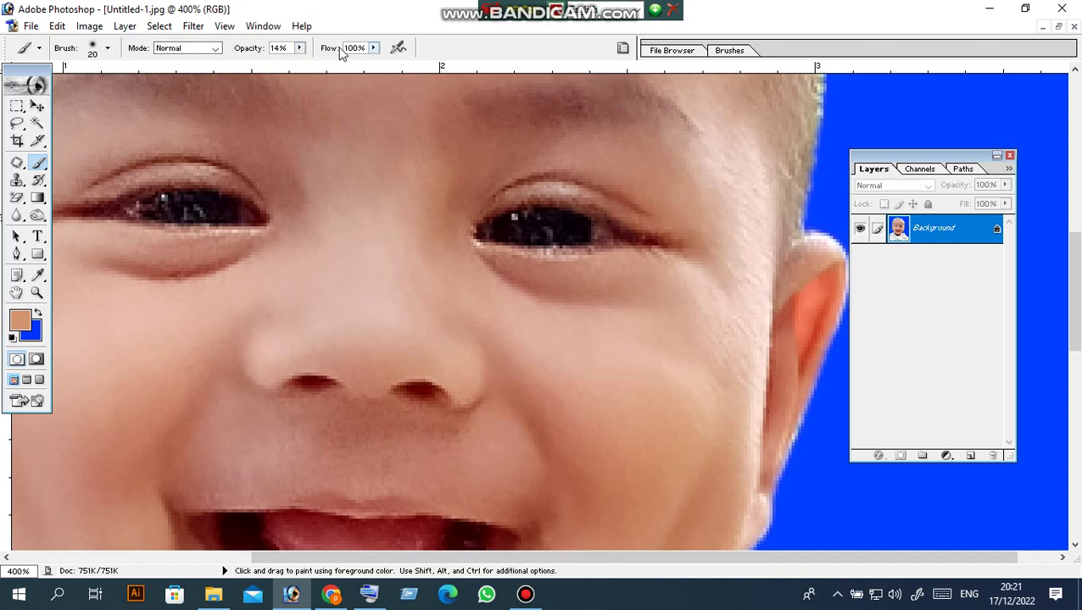
{"action": "left_click", "coordinate": [372, 48]}
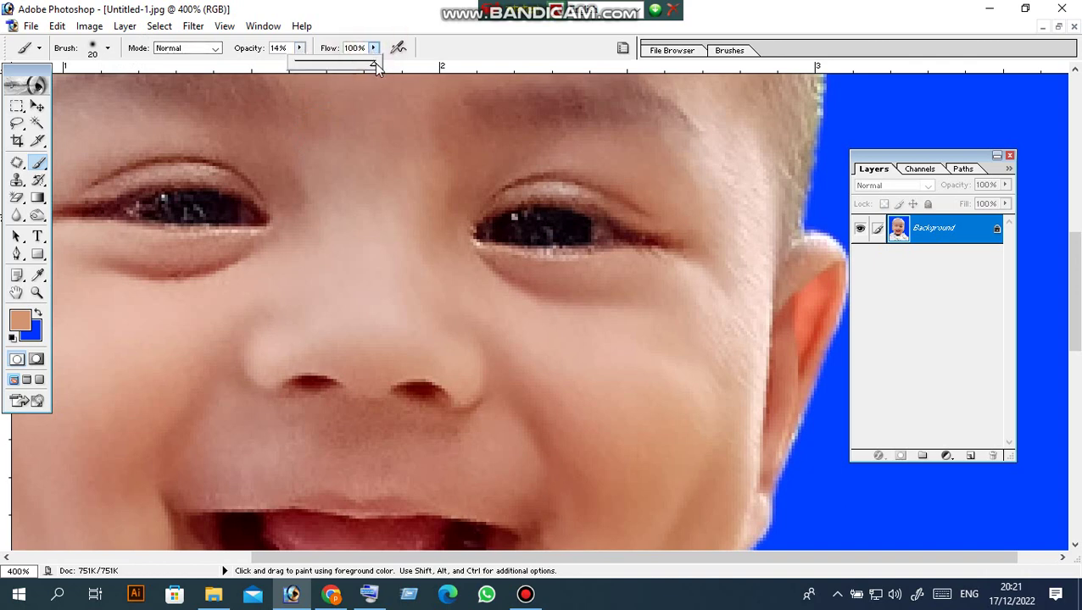
{"action": "left_click_drag", "start_coordinate": [310, 67], "coordinate": [311, 67]}
{"action": "left_click", "coordinate": [299, 49]}
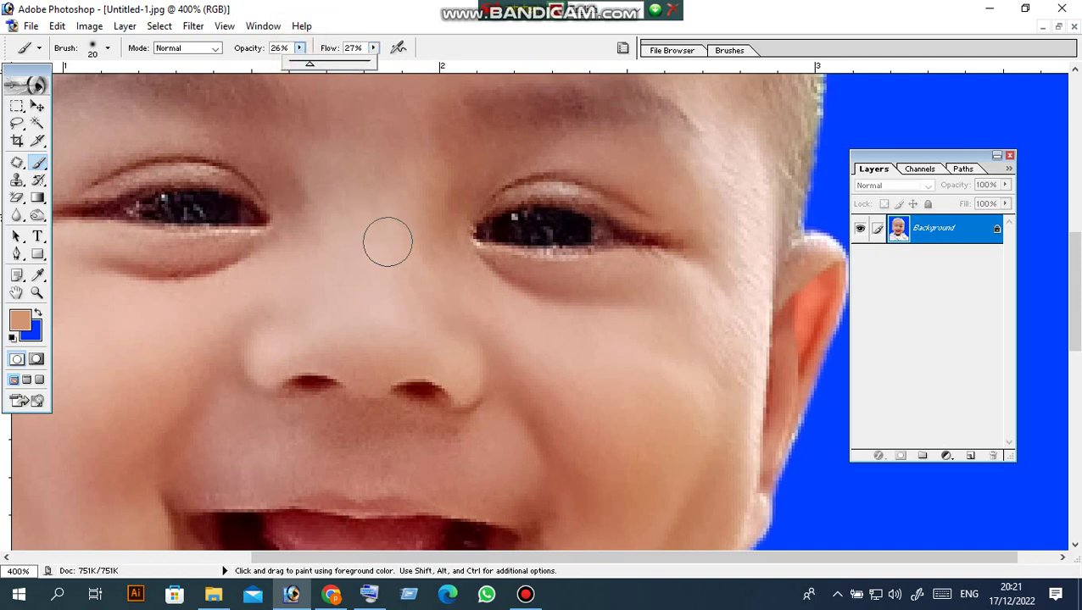
{"action": "scroll", "coordinate": [440, 288], "scroll_direction": "up", "scroll_amount": 3}
{"action": "scroll", "coordinate": [500, 354], "scroll_direction": "up", "scroll_amount": 1}
{"action": "left_click_drag", "start_coordinate": [307, 68], "coordinate": [302, 68]}
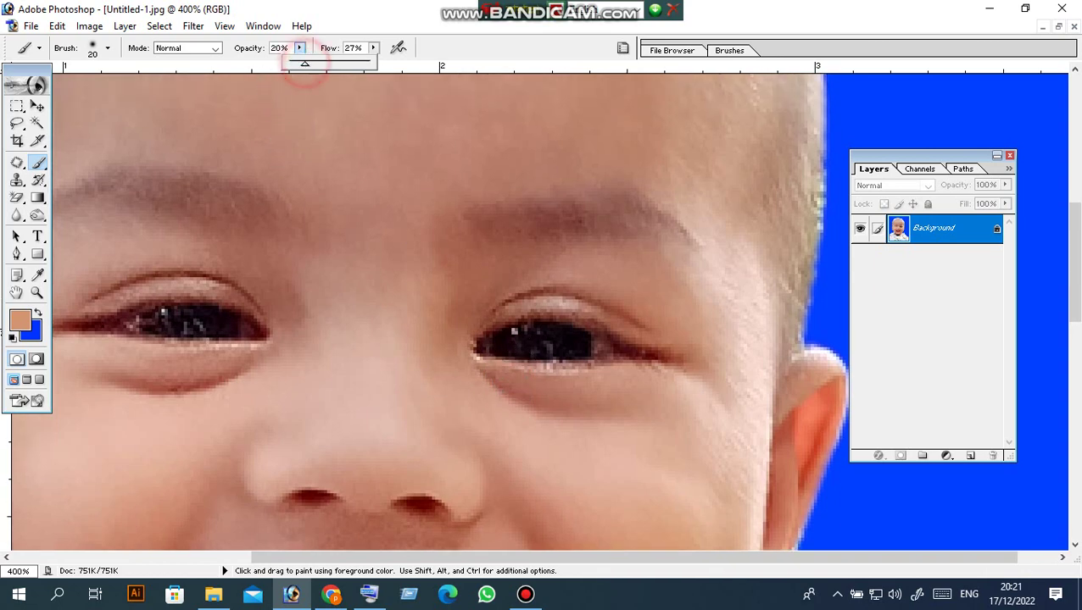
{"action": "scroll", "coordinate": [547, 221], "scroll_direction": "up", "scroll_amount": 2}
{"action": "scroll", "coordinate": [474, 271], "scroll_direction": "down", "scroll_amount": 1}
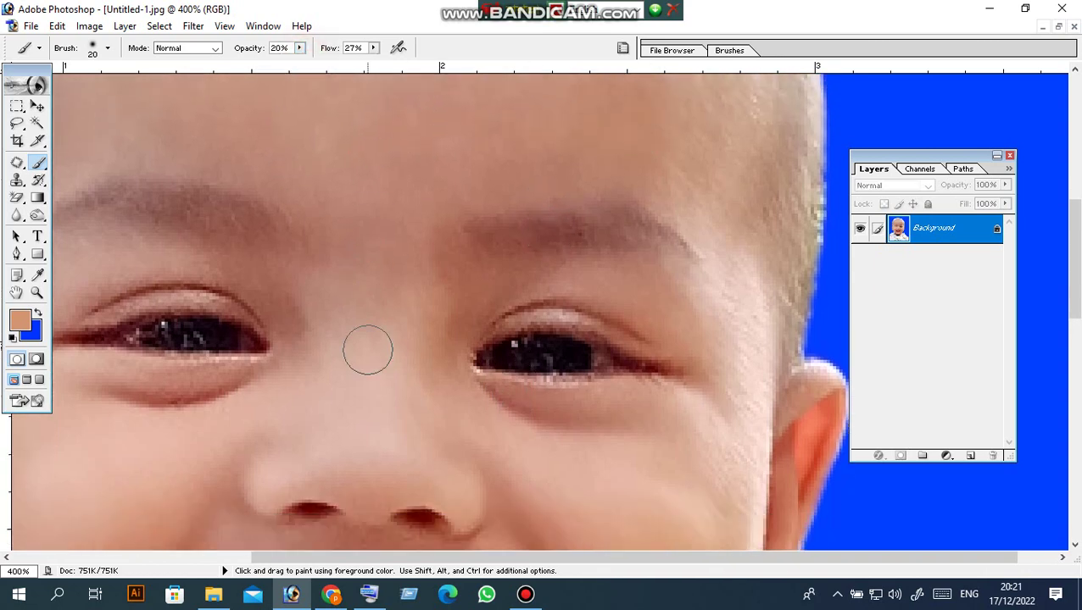
{"action": "scroll", "coordinate": [339, 356], "scroll_direction": "down", "scroll_amount": 2}
{"action": "scroll", "coordinate": [216, 373], "scroll_direction": "down", "scroll_amount": 1}
{"action": "scroll", "coordinate": [221, 395], "scroll_direction": "down", "scroll_amount": 2}
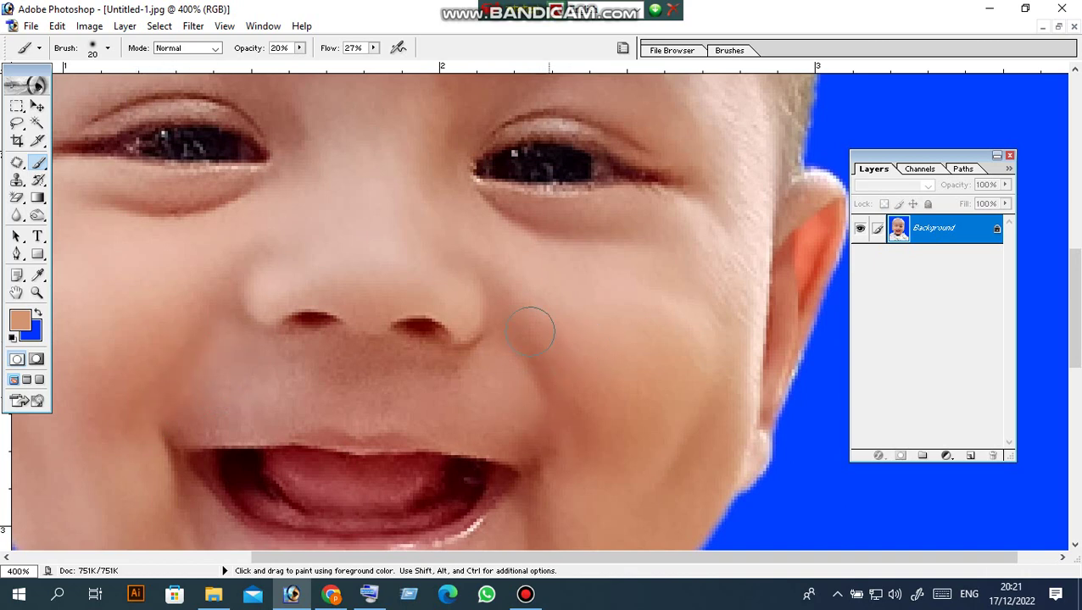
Paint skin tone over the cheek beside the nose, then scroll down toward the mouth
{"action": "left_click_drag", "start_coordinate": [543, 458], "coordinate": [526, 508]}
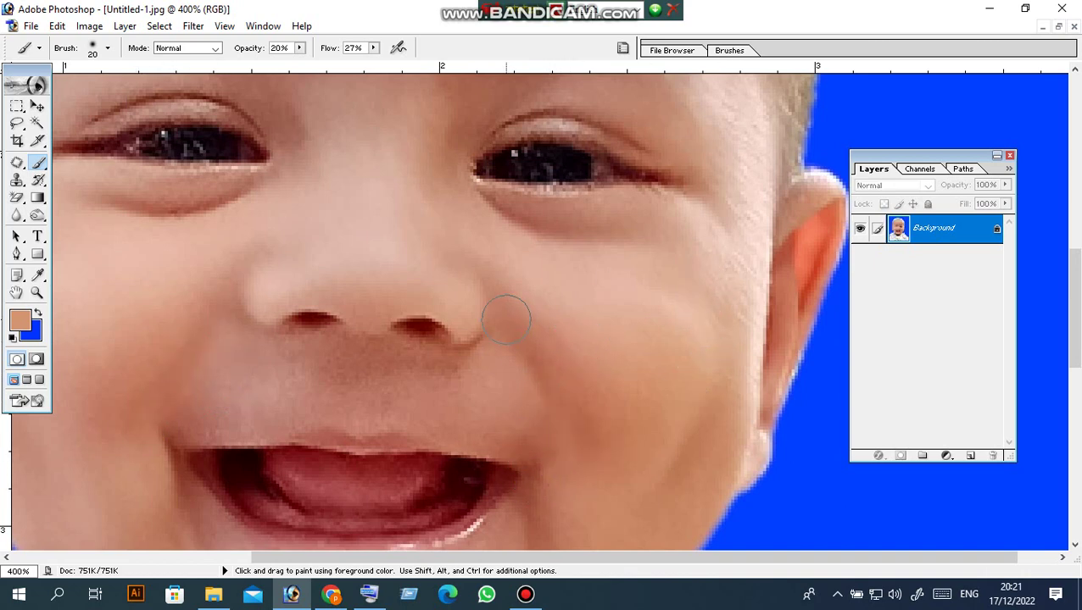
{"action": "scroll", "coordinate": [555, 409], "scroll_direction": "down", "scroll_amount": 3}
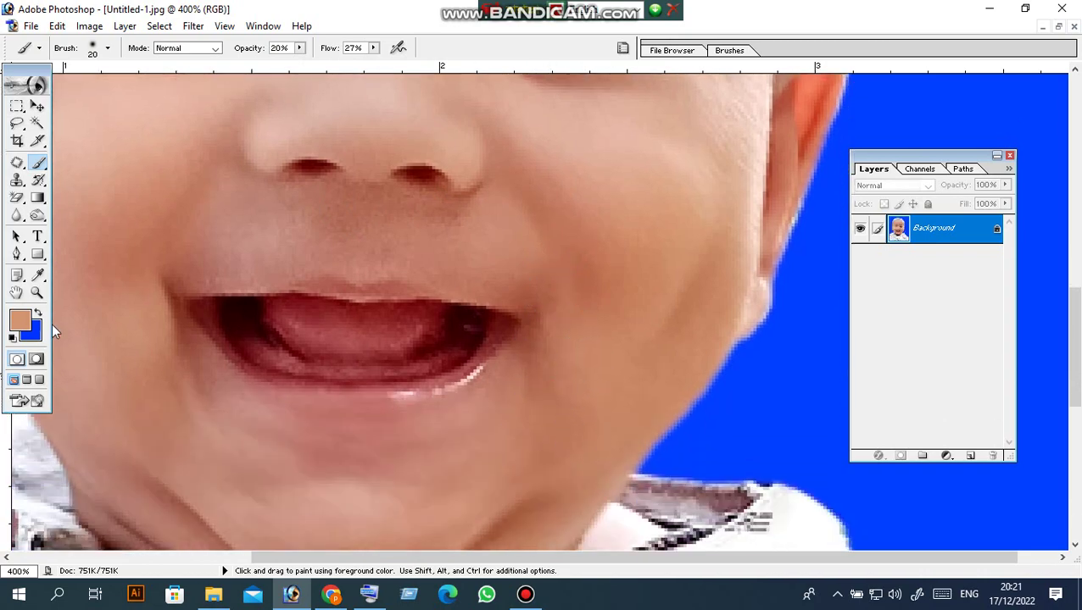
{"action": "left_click", "coordinate": [37, 292]}
Fit the whole photo on screen, then zoom in closely on the nose and cheek
{"action": "right_click", "coordinate": [358, 239]}
{"action": "left_click", "coordinate": [417, 248]}
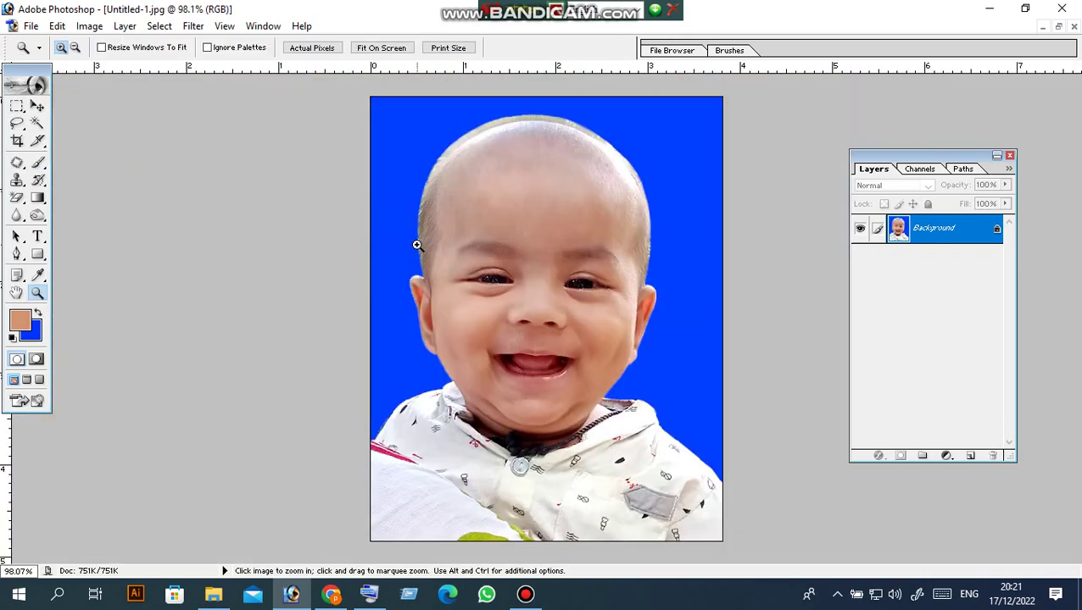
{"action": "left_click", "coordinate": [416, 246], "text": "alt"}
{"action": "left_click", "coordinate": [442, 272]}
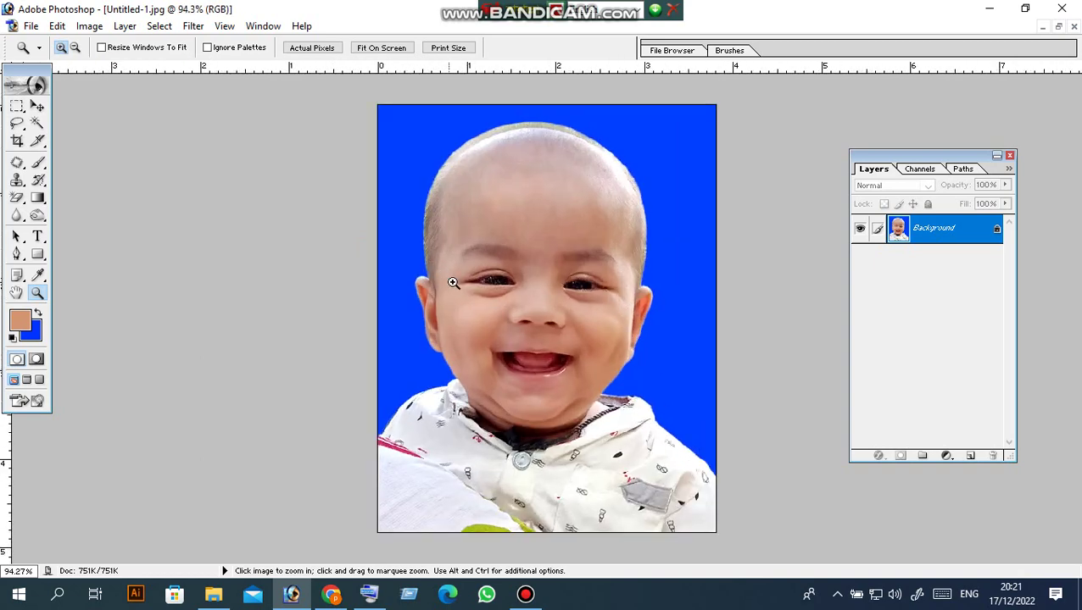
{"action": "left_click", "coordinate": [507, 317]}
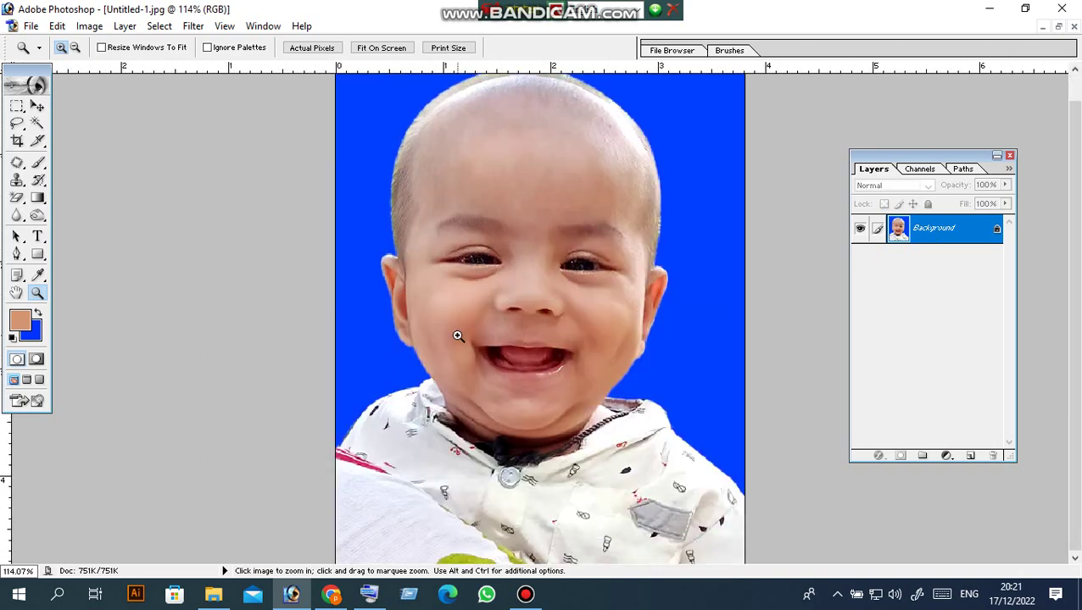
{"action": "left_click", "coordinate": [572, 311]}
Fit the whole retouched photo on screen again and look it over
{"action": "right_click", "coordinate": [581, 302]}
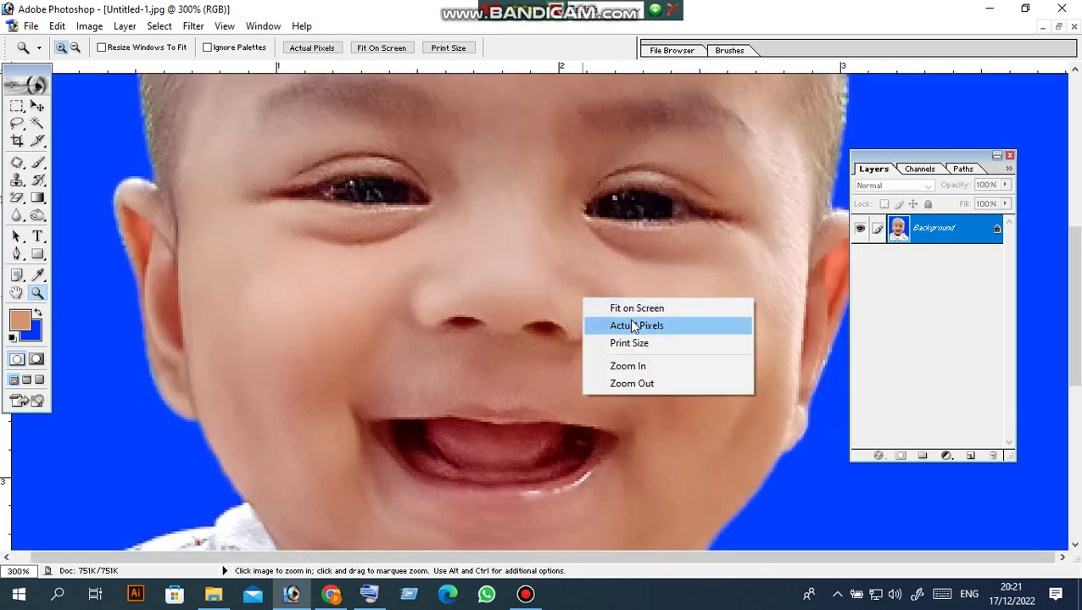
{"action": "left_click", "coordinate": [607, 322]}
{"action": "left_click", "coordinate": [607, 316]}
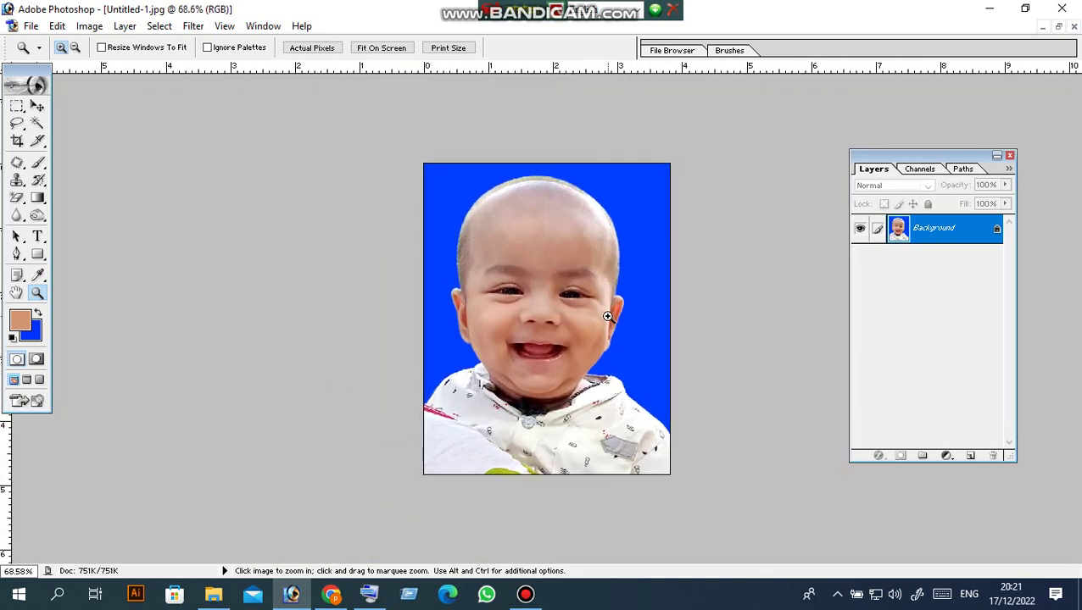
{"action": "scroll", "coordinate": [603, 318], "scroll_direction": "up", "scroll_amount": 1}
{"action": "scroll", "coordinate": [579, 325], "scroll_direction": "down", "scroll_amount": 1}
{"action": "scroll", "coordinate": [572, 333], "scroll_direction": "up", "scroll_amount": 1}
{"action": "scroll", "coordinate": [556, 339], "scroll_direction": "down", "scroll_amount": 1}
{"action": "scroll", "coordinate": [556, 339], "scroll_direction": "up", "scroll_amount": 1}
{"action": "scroll", "coordinate": [553, 335], "scroll_direction": "down", "scroll_amount": 1}
{"action": "scroll", "coordinate": [447, 338], "scroll_direction": "up", "scroll_amount": 2}
Activate the Crop tool and restore, then re-maximize, the document window
{"action": "left_click", "coordinate": [17, 141]}
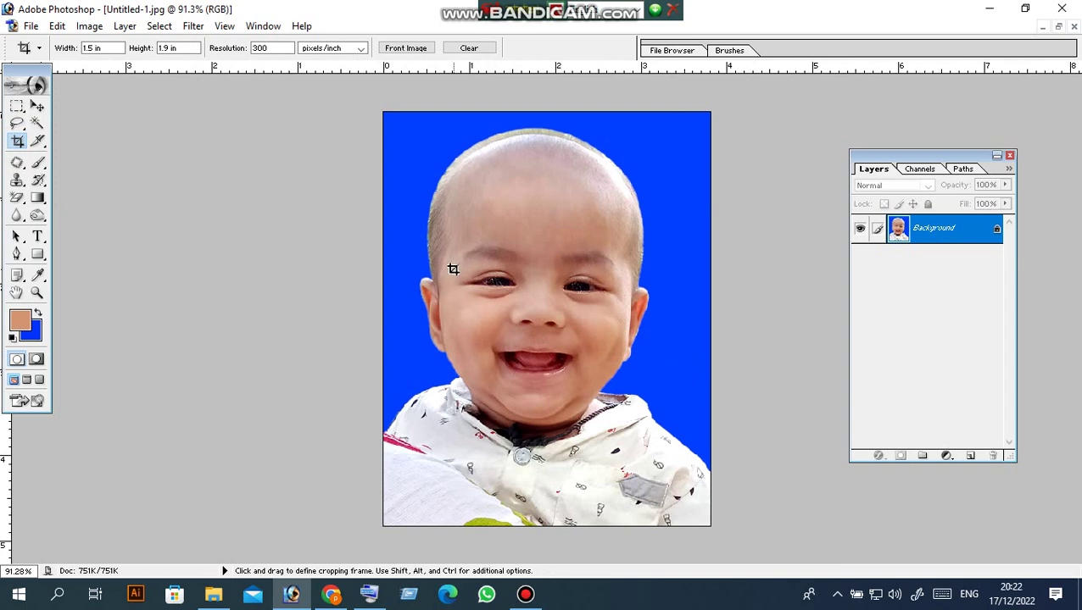
{"action": "scroll", "coordinate": [454, 268], "scroll_direction": "down", "scroll_amount": 1}
{"action": "scroll", "coordinate": [453, 268], "scroll_direction": "up", "scroll_amount": 1}
{"action": "scroll", "coordinate": [453, 268], "scroll_direction": "down", "scroll_amount": 1}
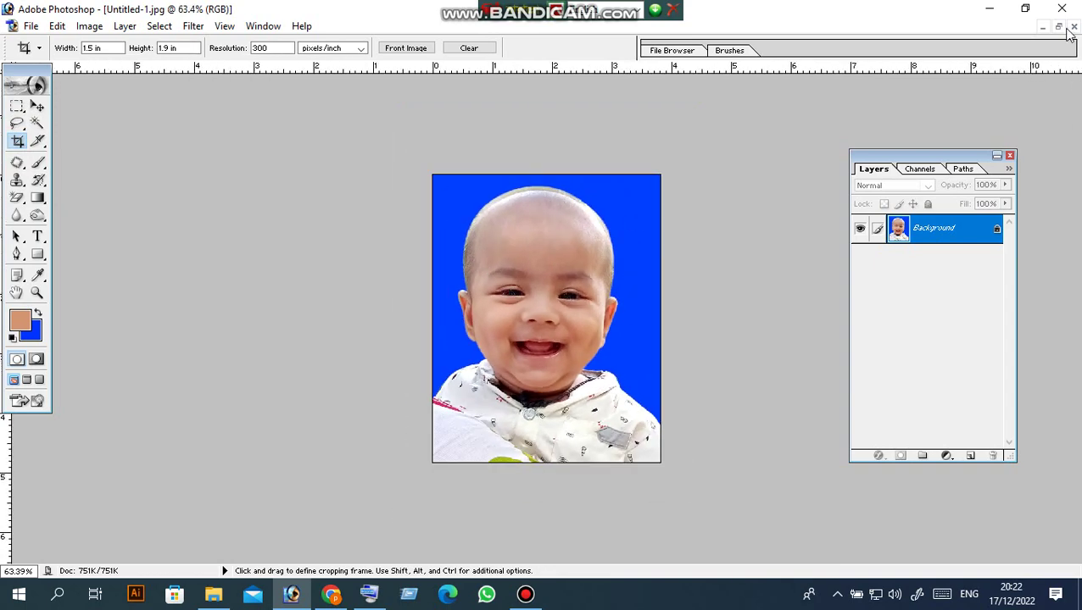
{"action": "left_click", "coordinate": [1058, 27]}
{"action": "scroll", "coordinate": [249, 222], "scroll_direction": "up", "scroll_amount": 1}
{"action": "scroll", "coordinate": [272, 193], "scroll_direction": "down", "scroll_amount": 1}
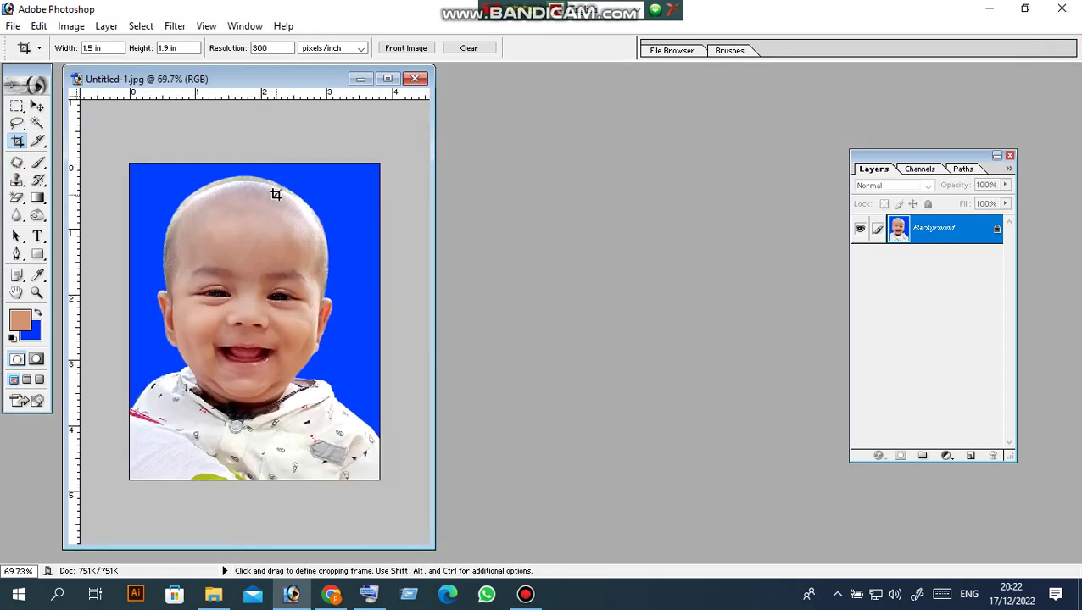
{"action": "scroll", "coordinate": [276, 194], "scroll_direction": "up", "scroll_amount": 1}
{"action": "scroll", "coordinate": [280, 200], "scroll_direction": "down", "scroll_amount": 1}
{"action": "left_click", "coordinate": [387, 78]}
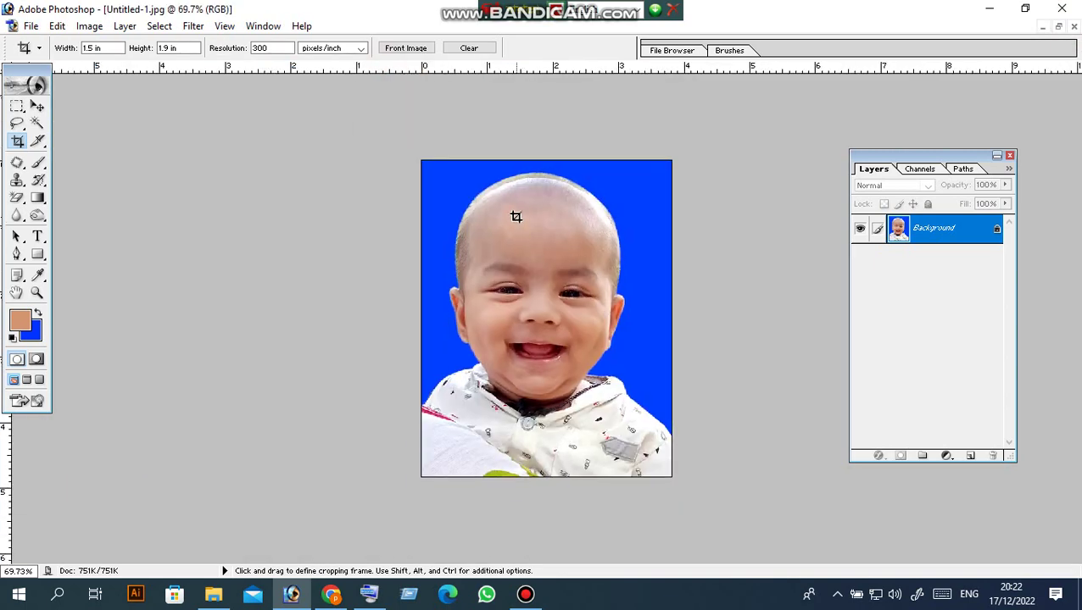
{"action": "scroll", "coordinate": [515, 217], "scroll_direction": "up", "scroll_amount": 1}
Select all and turn the selection into a thin border band along the edges
{"action": "key", "text": "ctrl"}
{"action": "key", "text": "ctrl+a"}
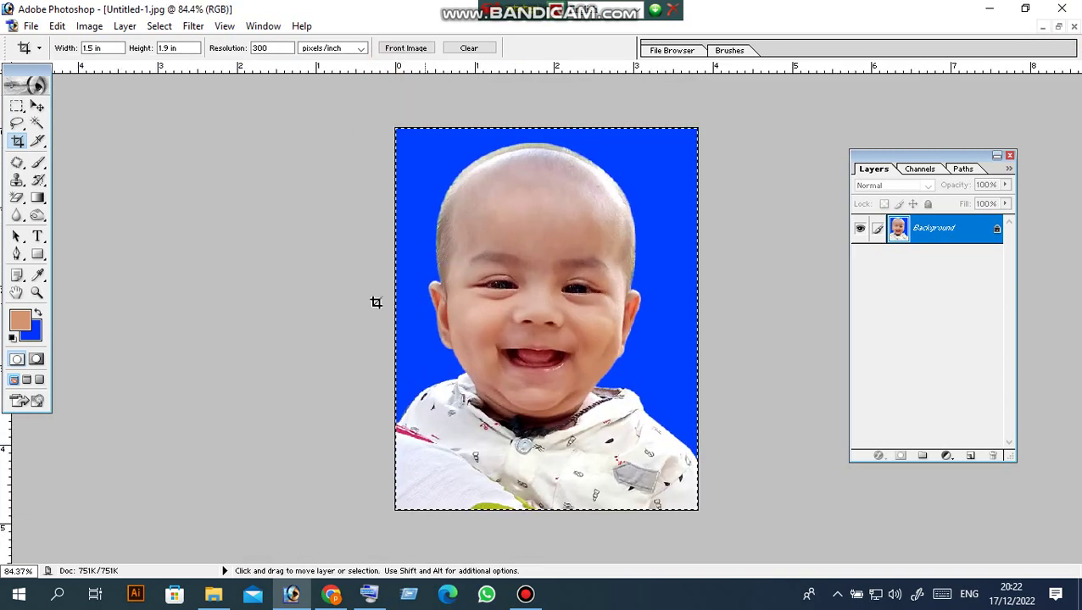
{"action": "left_click", "coordinate": [158, 27]}
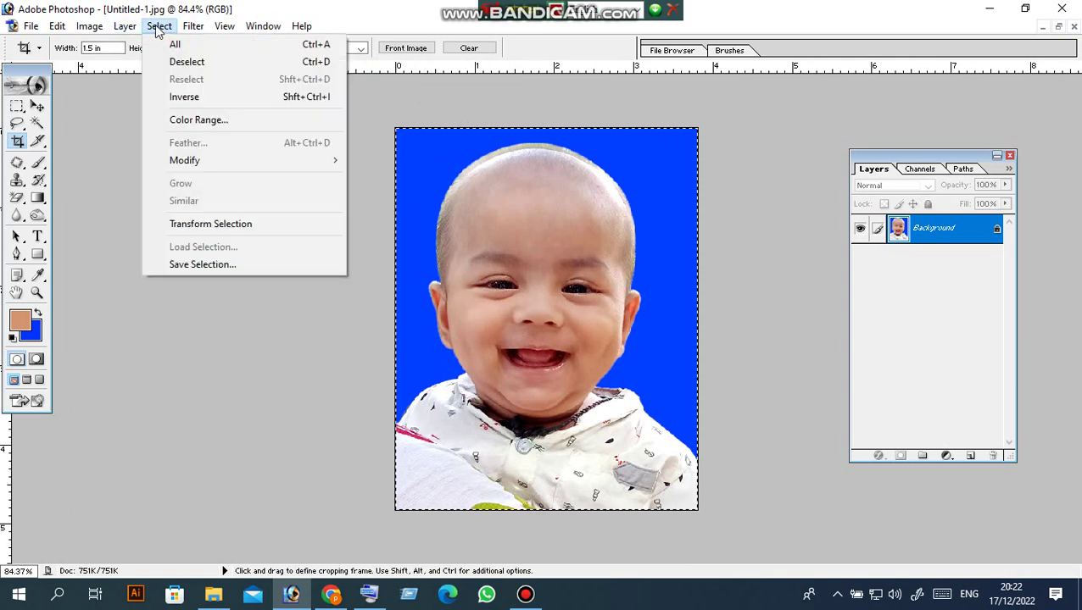
{"action": "left_click", "coordinate": [205, 156]}
{"action": "left_click", "coordinate": [386, 161]}
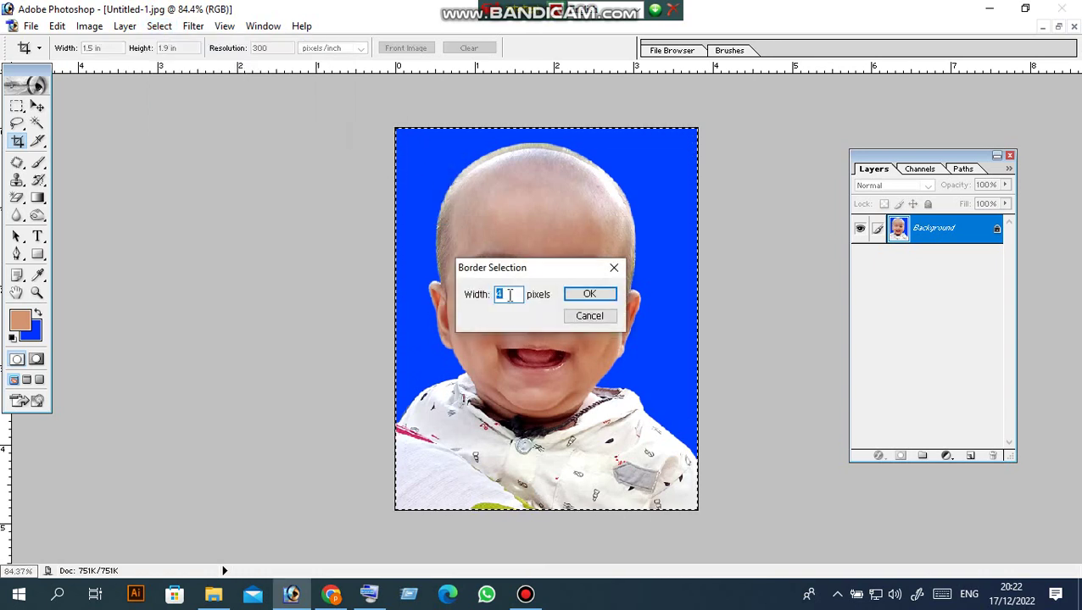
{"action": "left_click", "coordinate": [590, 297]}
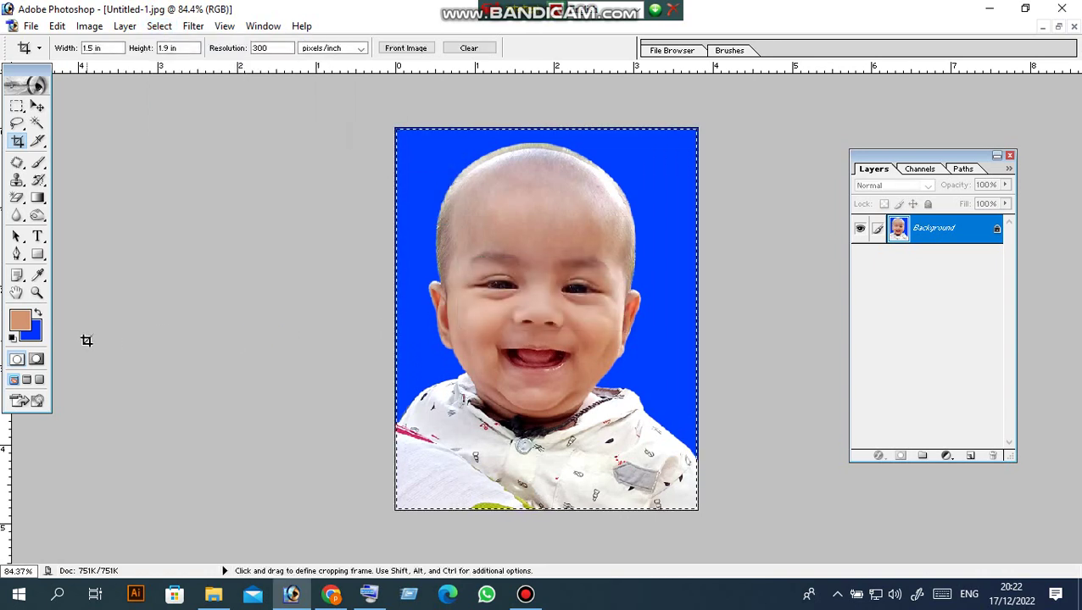
Make black (000000) the background colour and return to the Crop tool
{"action": "left_click", "coordinate": [34, 332]}
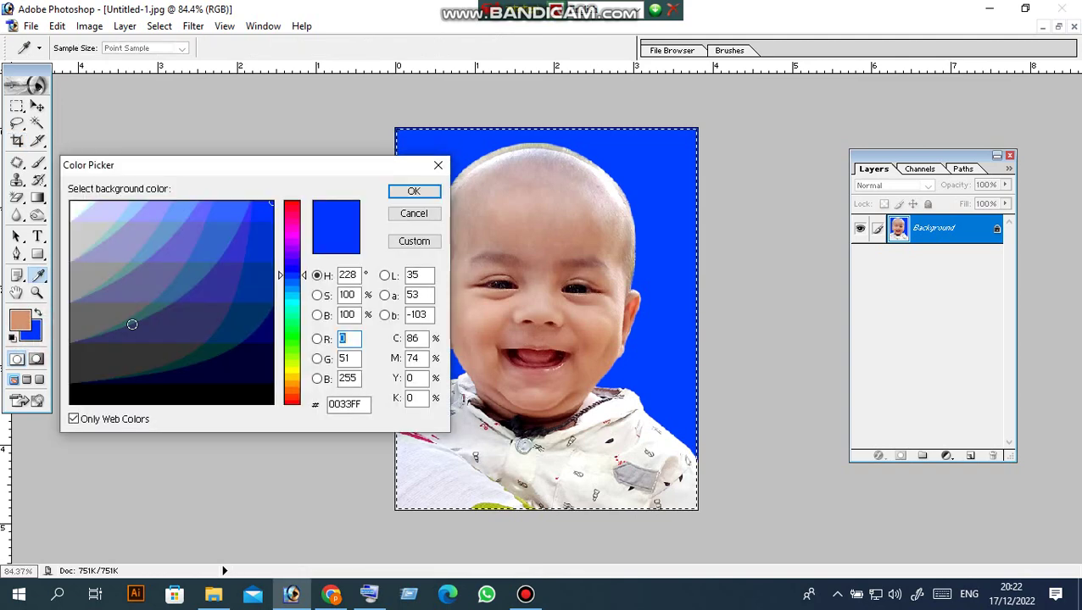
{"action": "left_click", "coordinate": [139, 396]}
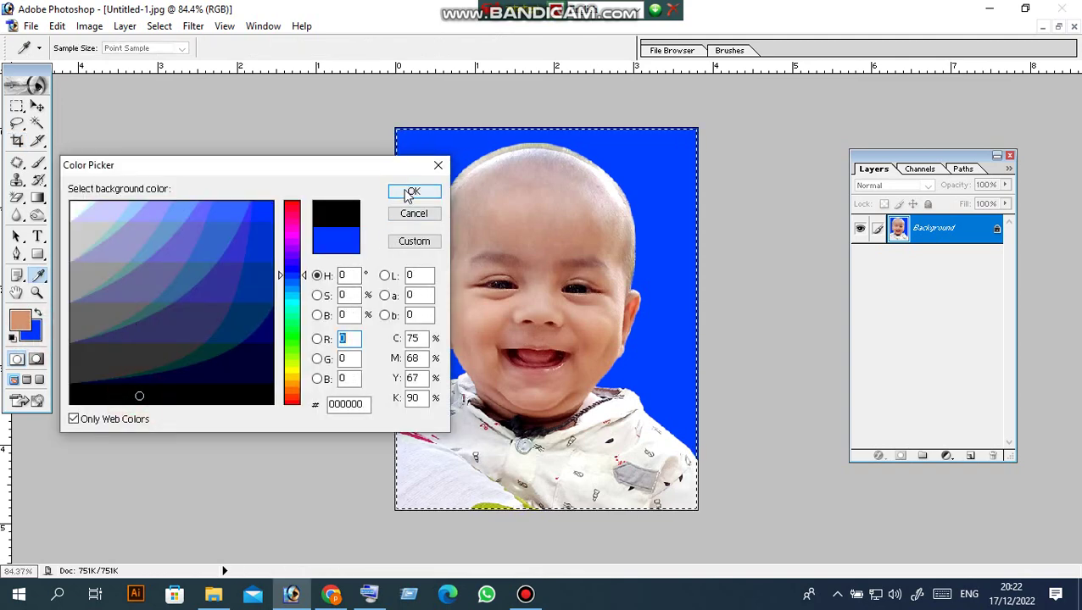
{"action": "left_click", "coordinate": [409, 193]}
{"action": "key", "text": "c"}
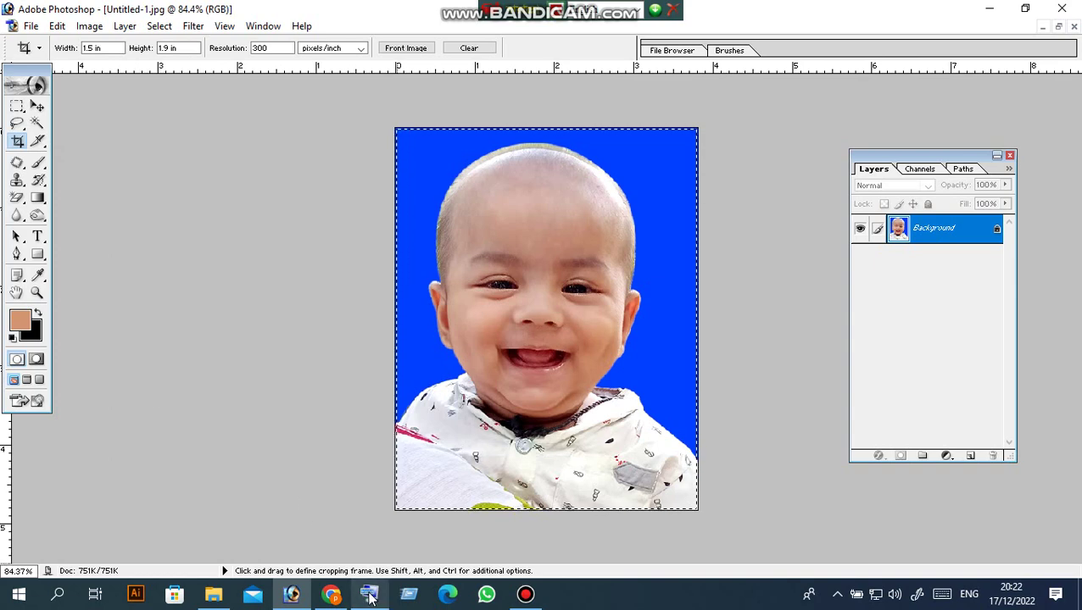
Bring up the on-screen keyboard, then put it away
{"action": "left_click", "coordinate": [370, 595]}
{"action": "key", "text": "ctrl+0"}
{"action": "left_click", "coordinate": [812, 414]}
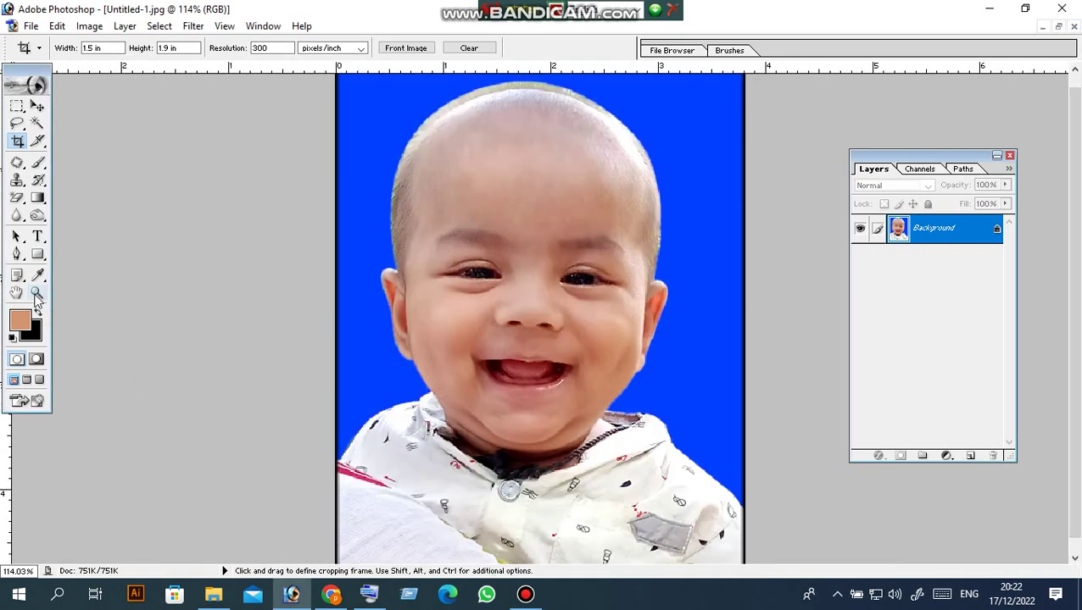
View the black-bordered photo at Print Size, zoom in and back out, then return to cropping
{"action": "left_click", "coordinate": [37, 292]}
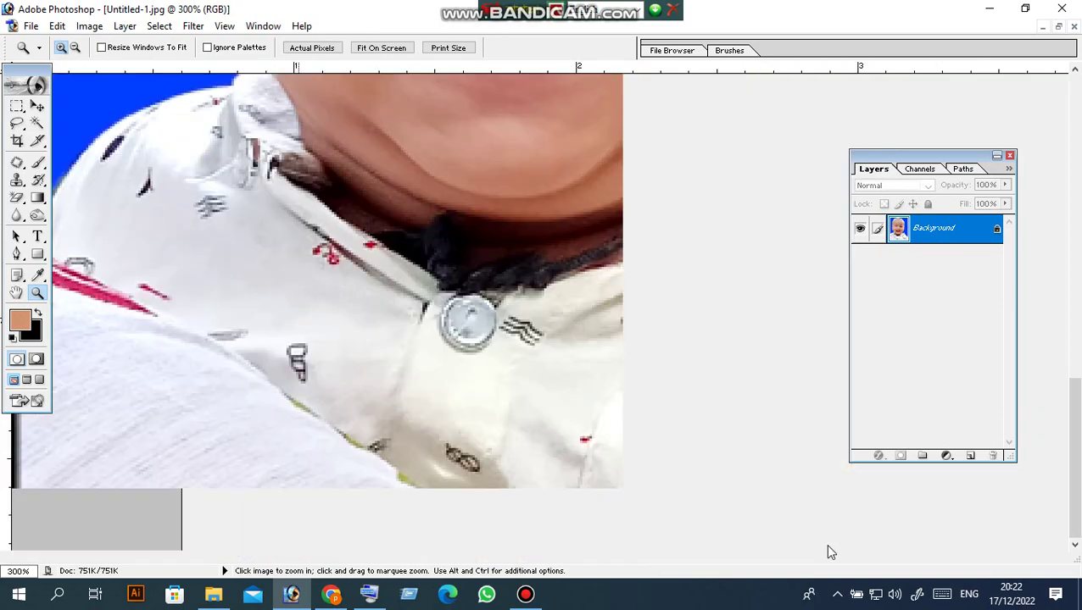
{"action": "right_click", "coordinate": [615, 417]}
{"action": "left_click", "coordinate": [648, 466]}
{"action": "left_click", "coordinate": [562, 245]}
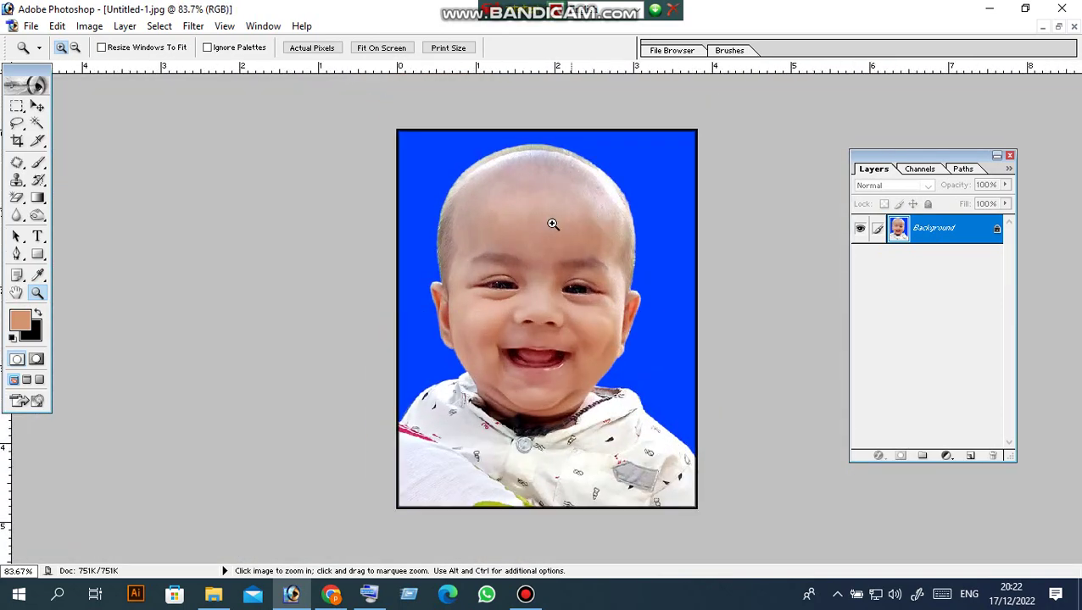
{"action": "left_click", "coordinate": [575, 217], "text": "alt"}
{"action": "left_click", "coordinate": [17, 141]}
{"action": "left_click", "coordinate": [600, 180]}
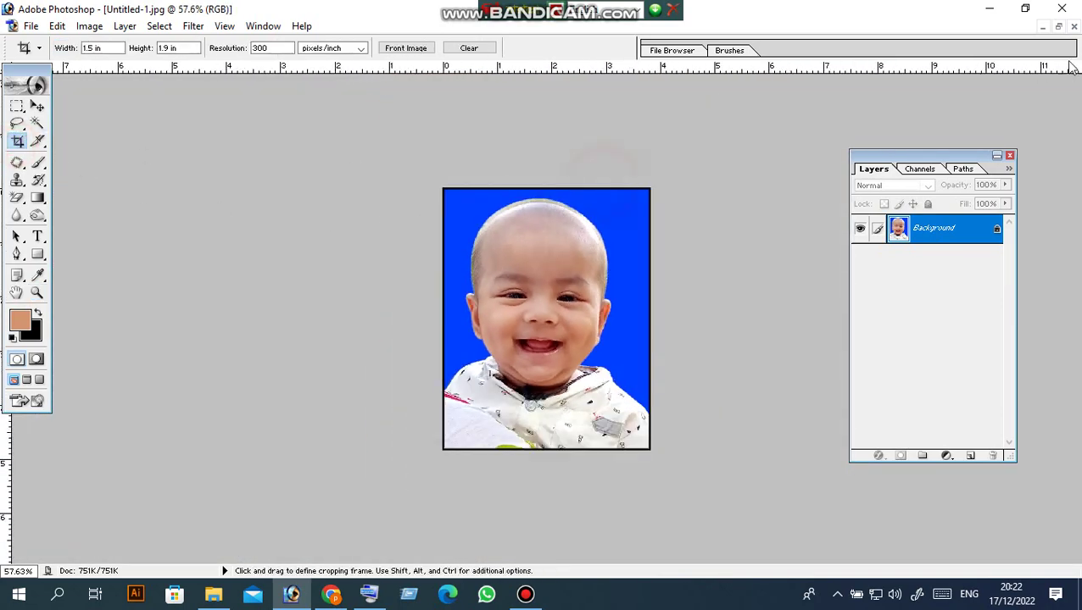
Restore the document window, open and close the File menu without saving, and check the browser
{"action": "left_click", "coordinate": [1058, 27]}
{"action": "mouse_move", "coordinate": [262, 87]}
{"action": "left_mouse_down"}
{"action": "mouse_move", "coordinate": [278, 91]}
{"action": "mouse_move", "coordinate": [258, 82]}
{"action": "left_mouse_up"}
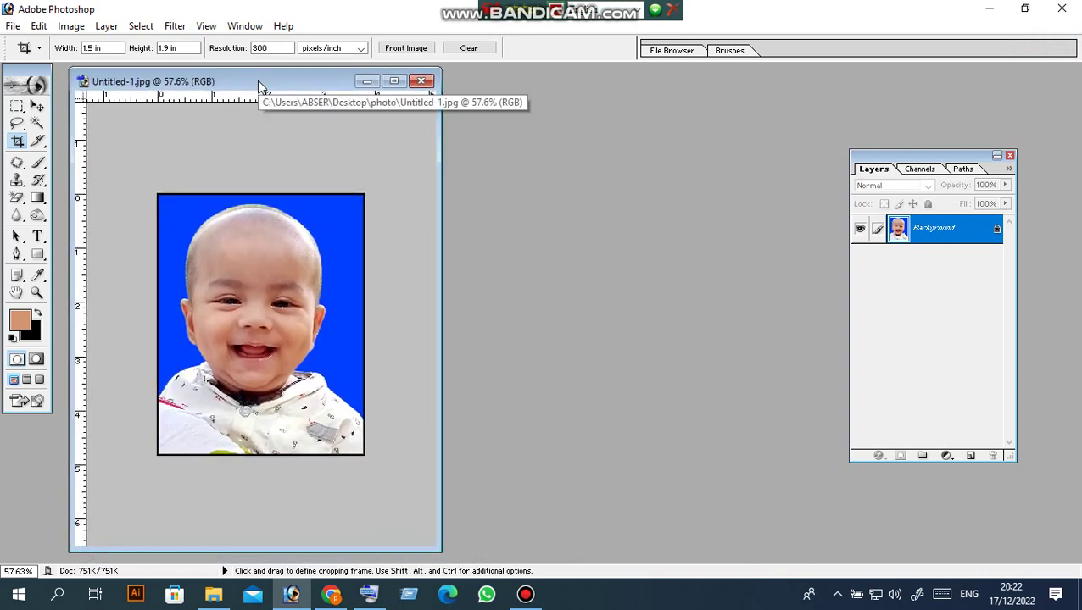
{"action": "scroll", "coordinate": [278, 170], "scroll_direction": "down", "scroll_amount": 1}
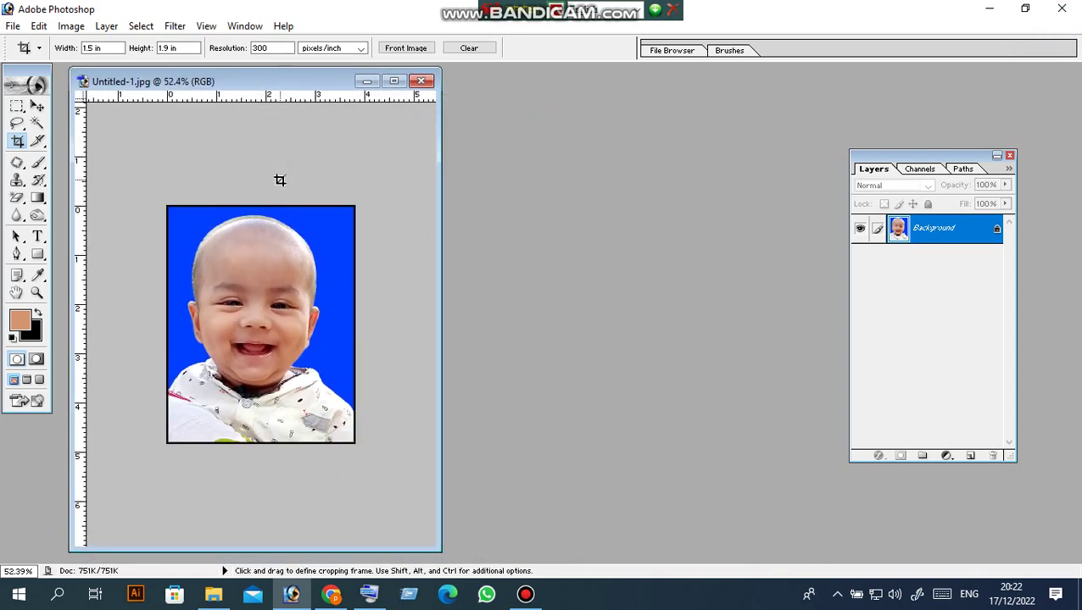
{"action": "scroll", "coordinate": [278, 169], "scroll_direction": "up", "scroll_amount": 2}
{"action": "left_click", "coordinate": [14, 26]}
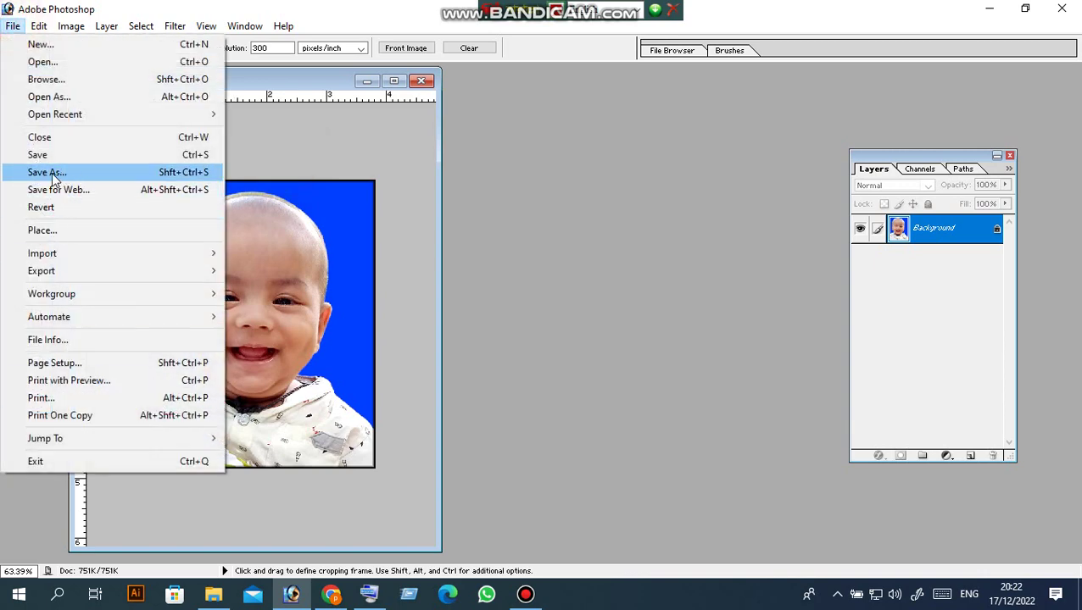
{"action": "left_click", "coordinate": [270, 161]}
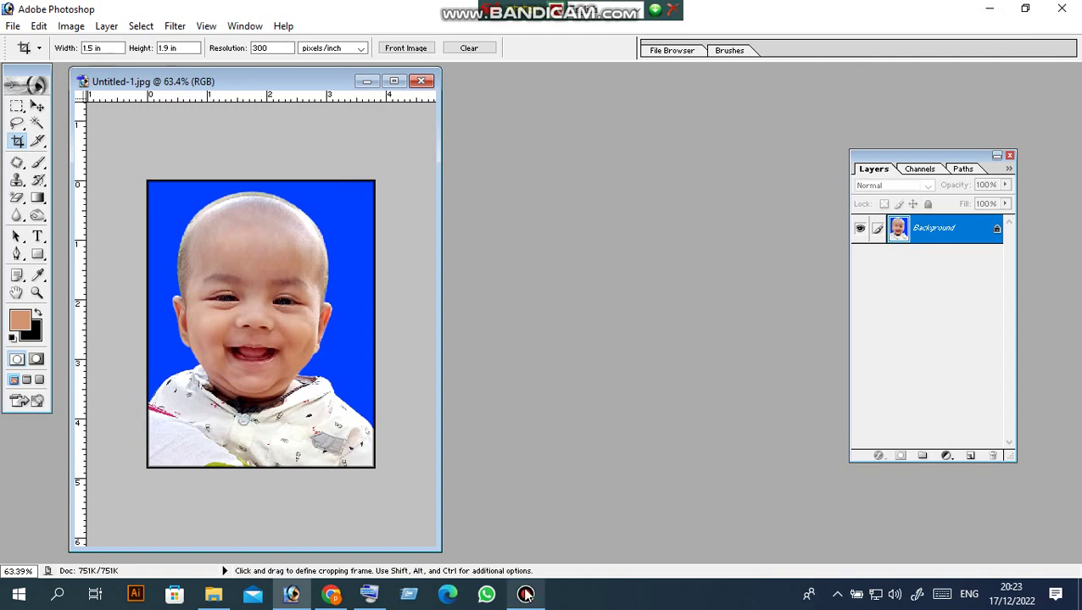
{"action": "left_click", "coordinate": [331, 596]}
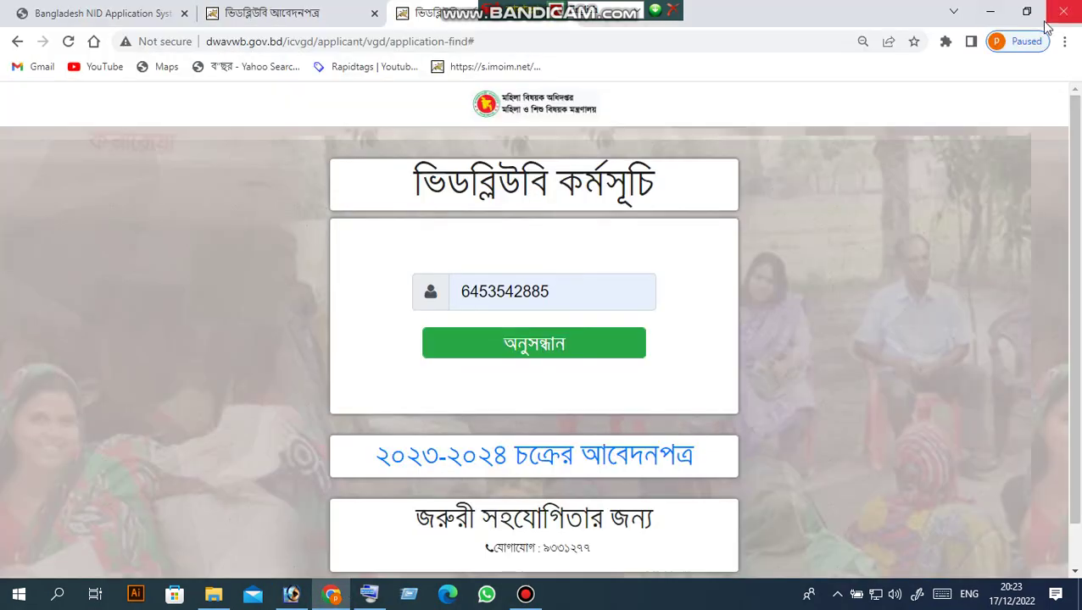
{"action": "left_click", "coordinate": [989, 12]}
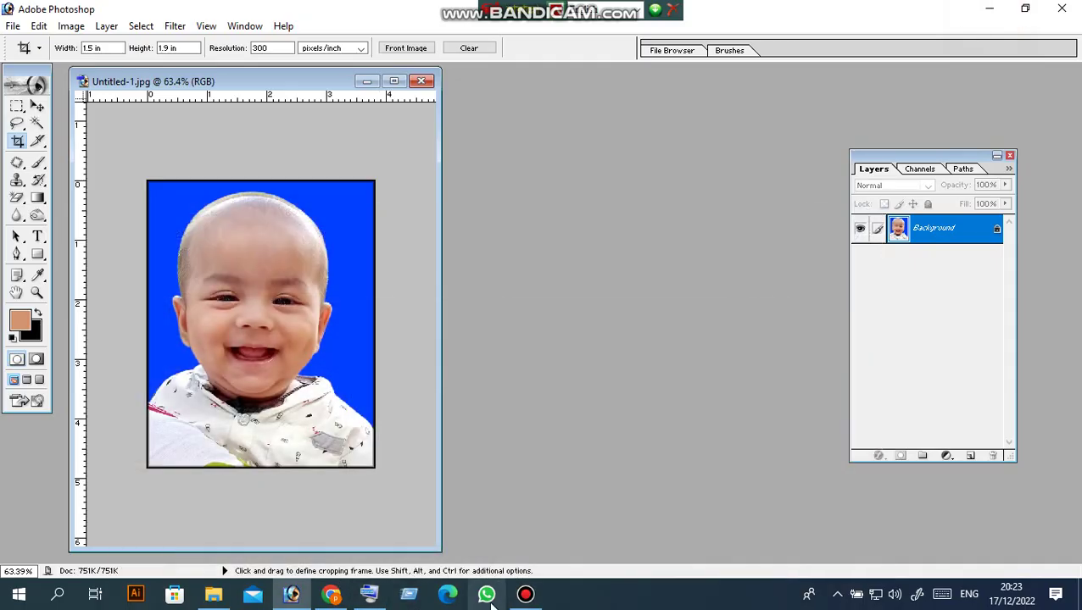